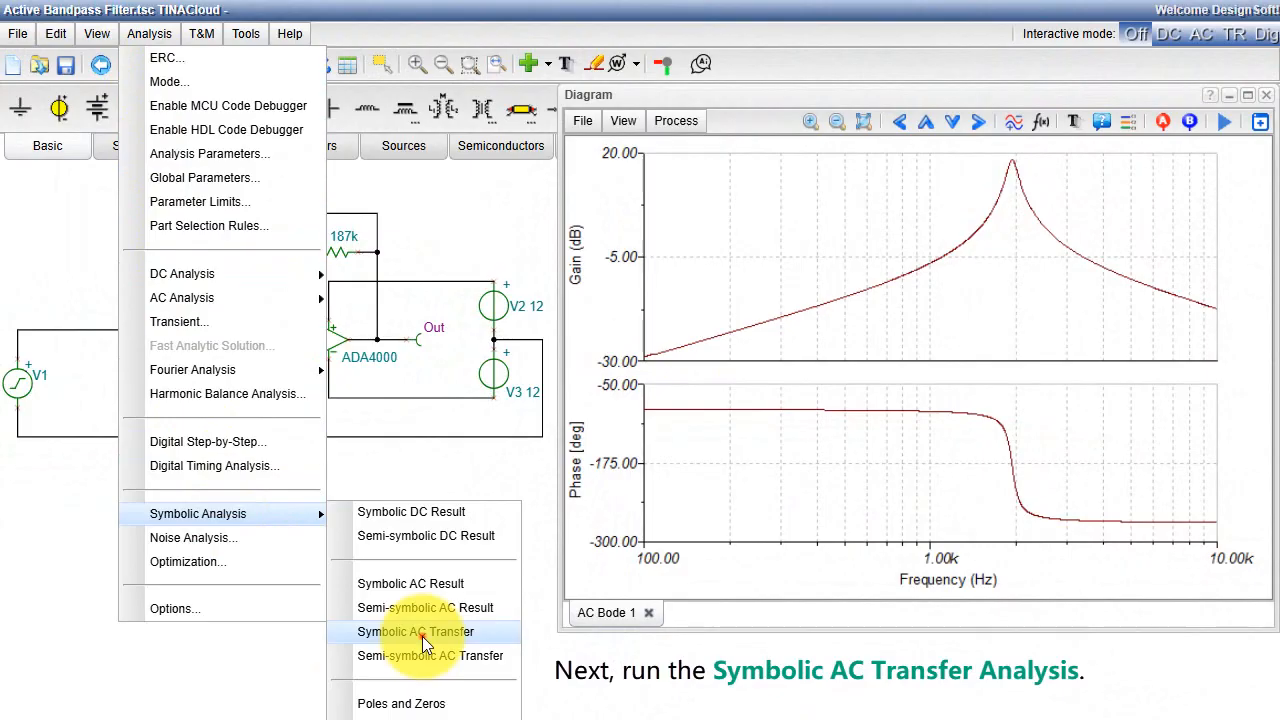
Step: Run the Symbolic AC Transfer analysis, draw its diagrams from the symbolic result, and view the phase and Bode plots
left_click(420, 632)
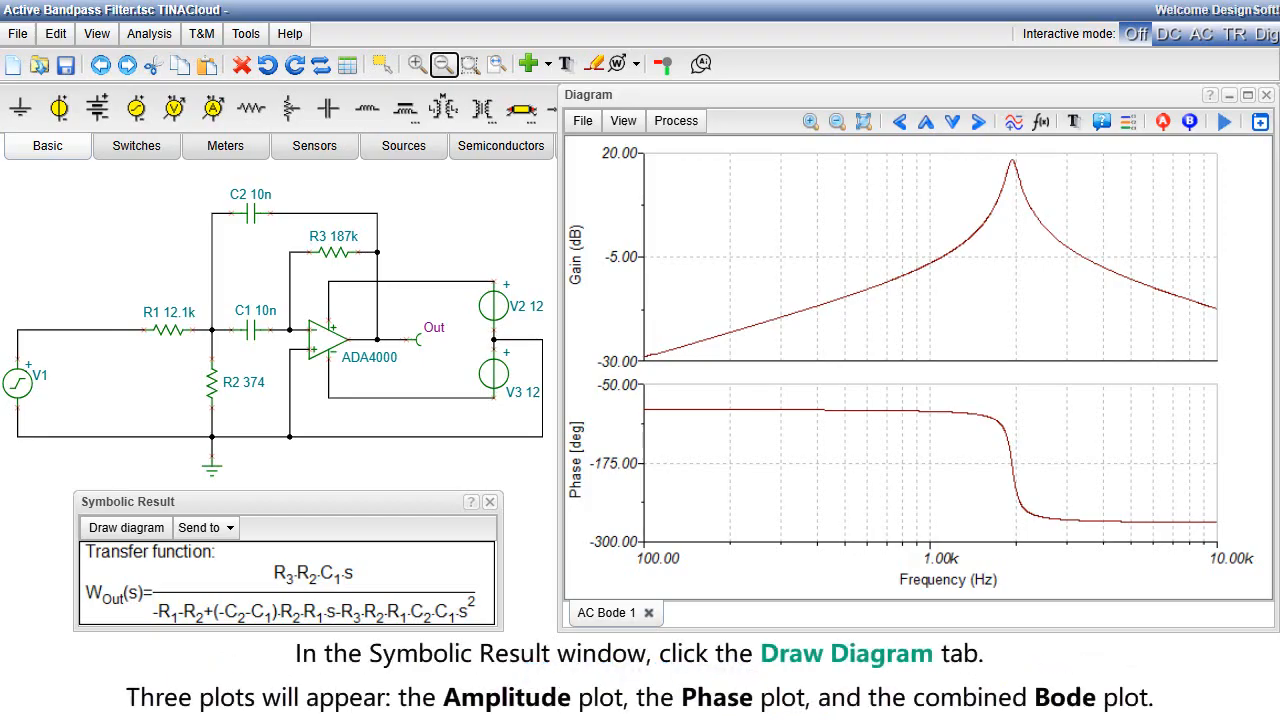
left_click(125, 537)
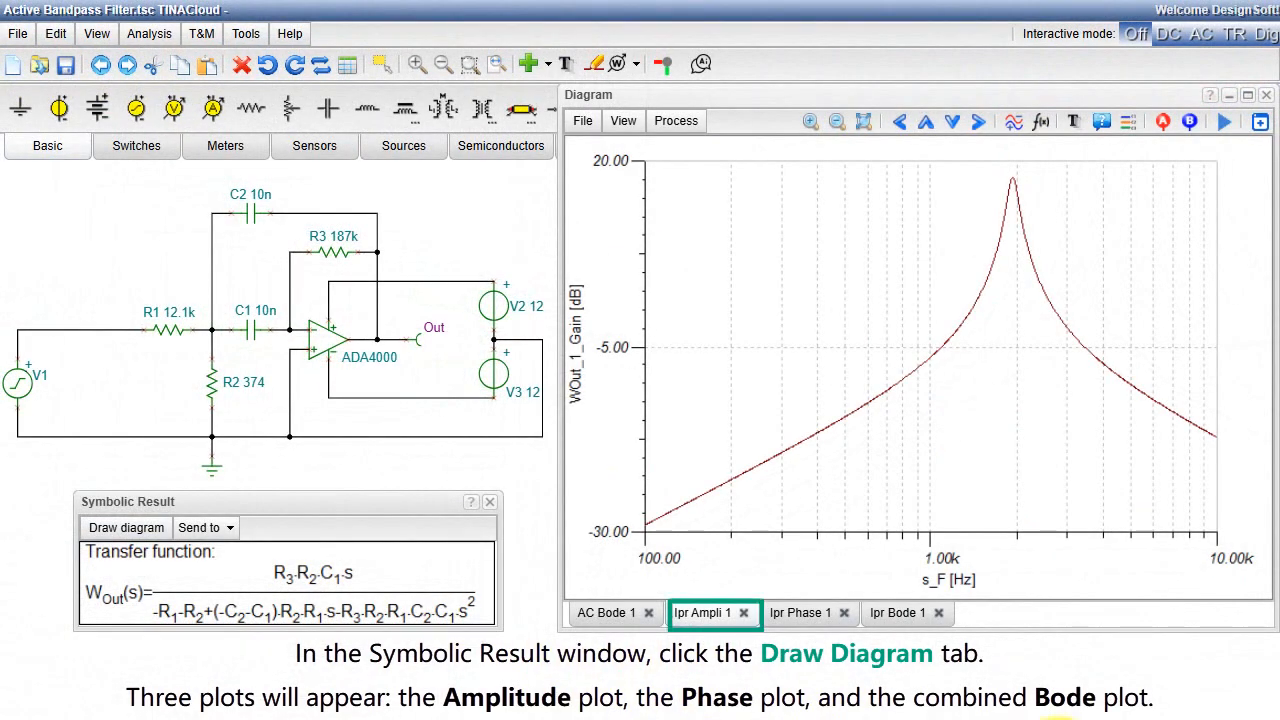
left_click(796, 613)
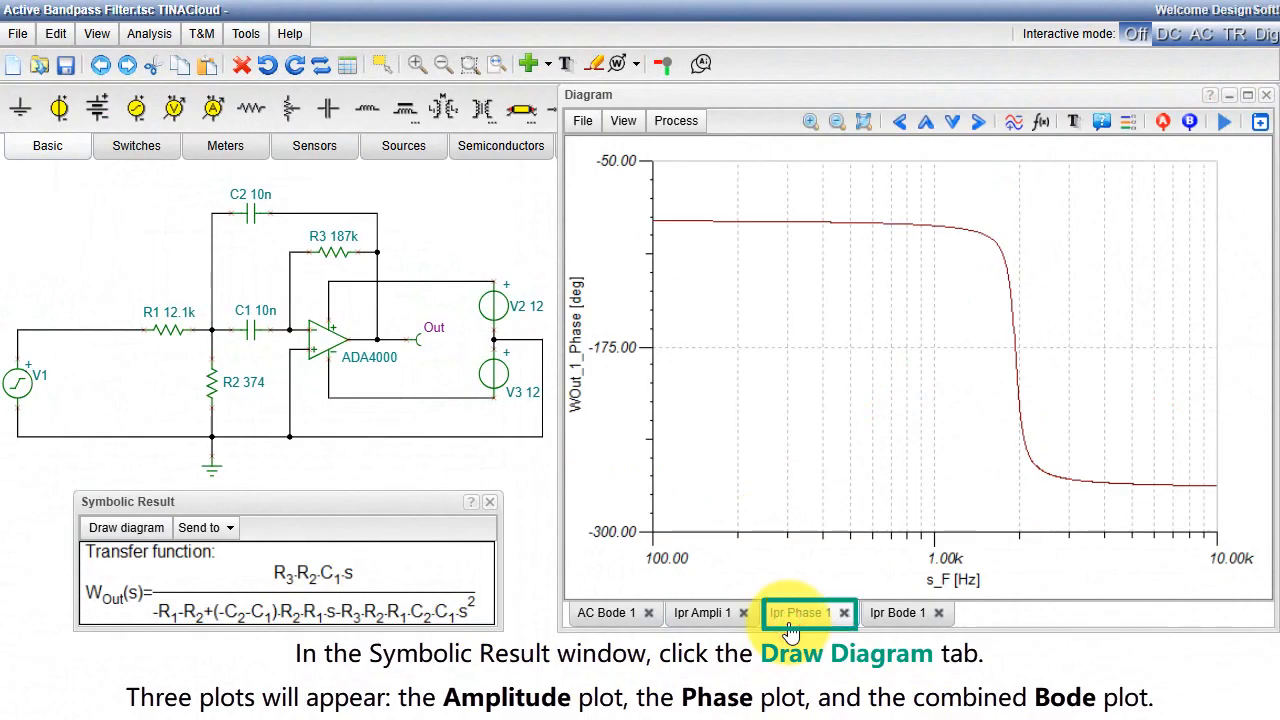
left_click(898, 614)
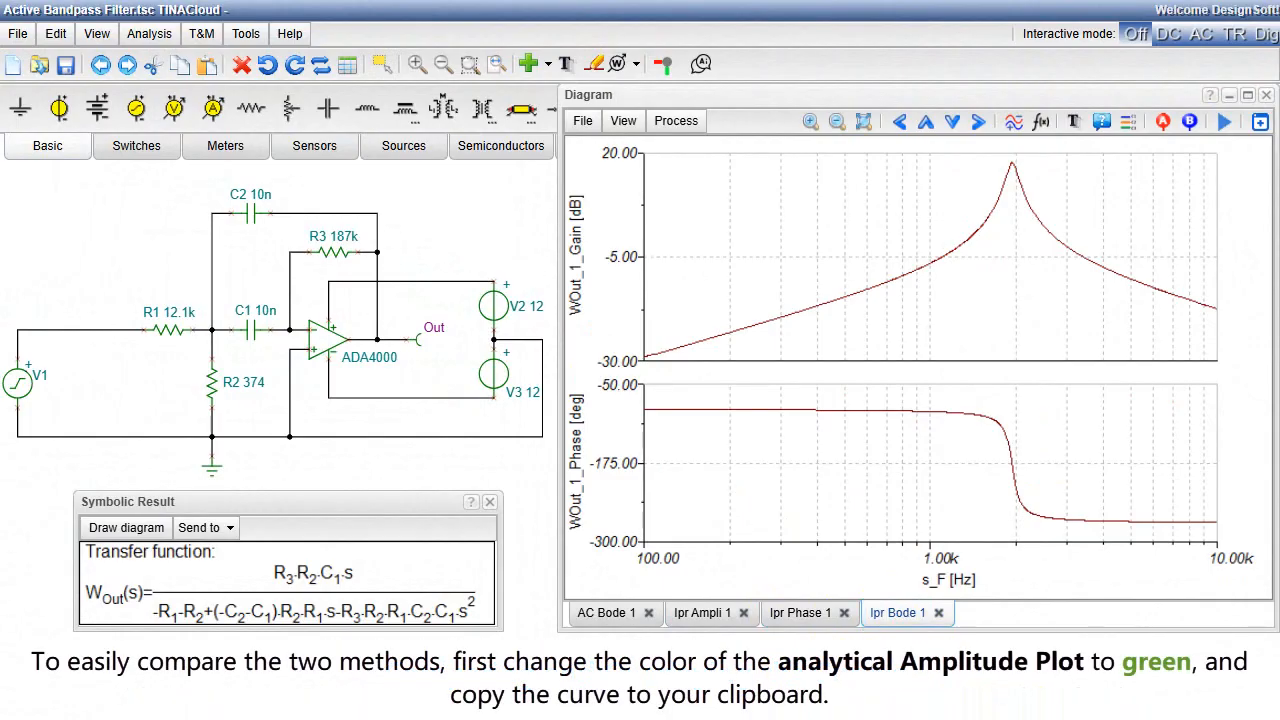
Step: Set the colour of the gain curve in the symbolic Bode plot to green (#00FF00)
left_click(1042, 222)
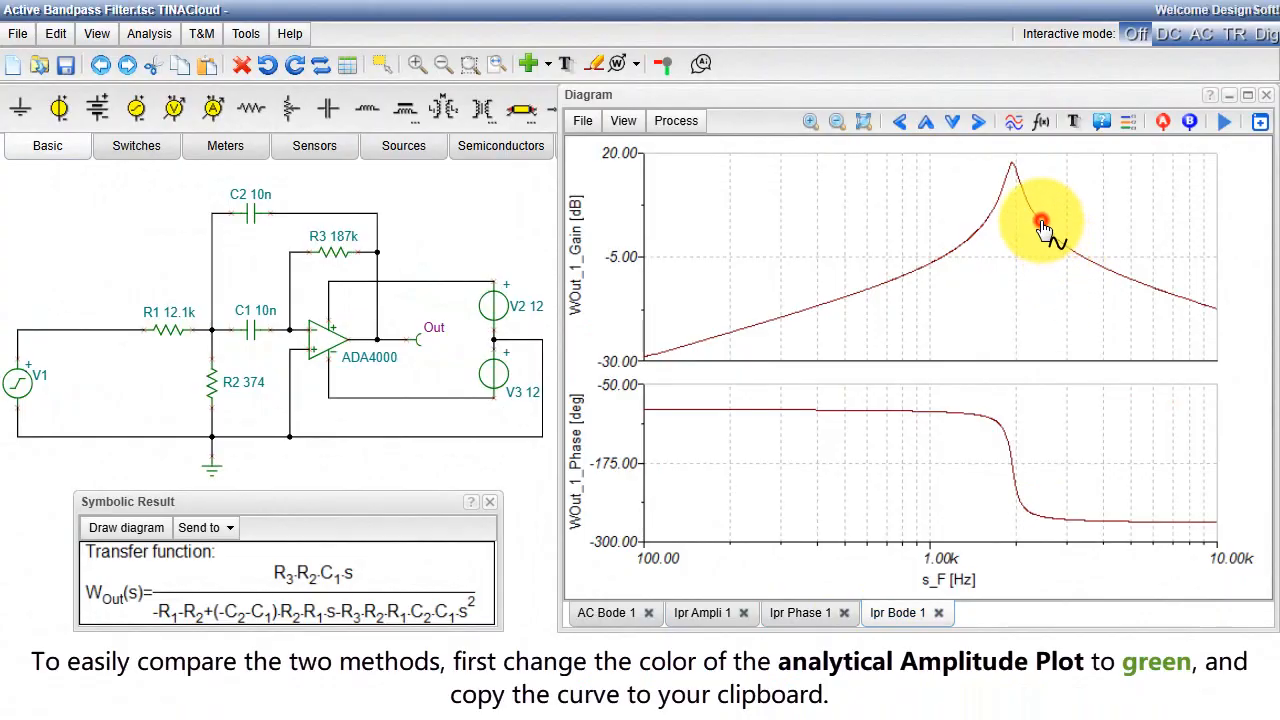
double_click(1042, 228)
left_click(838, 325)
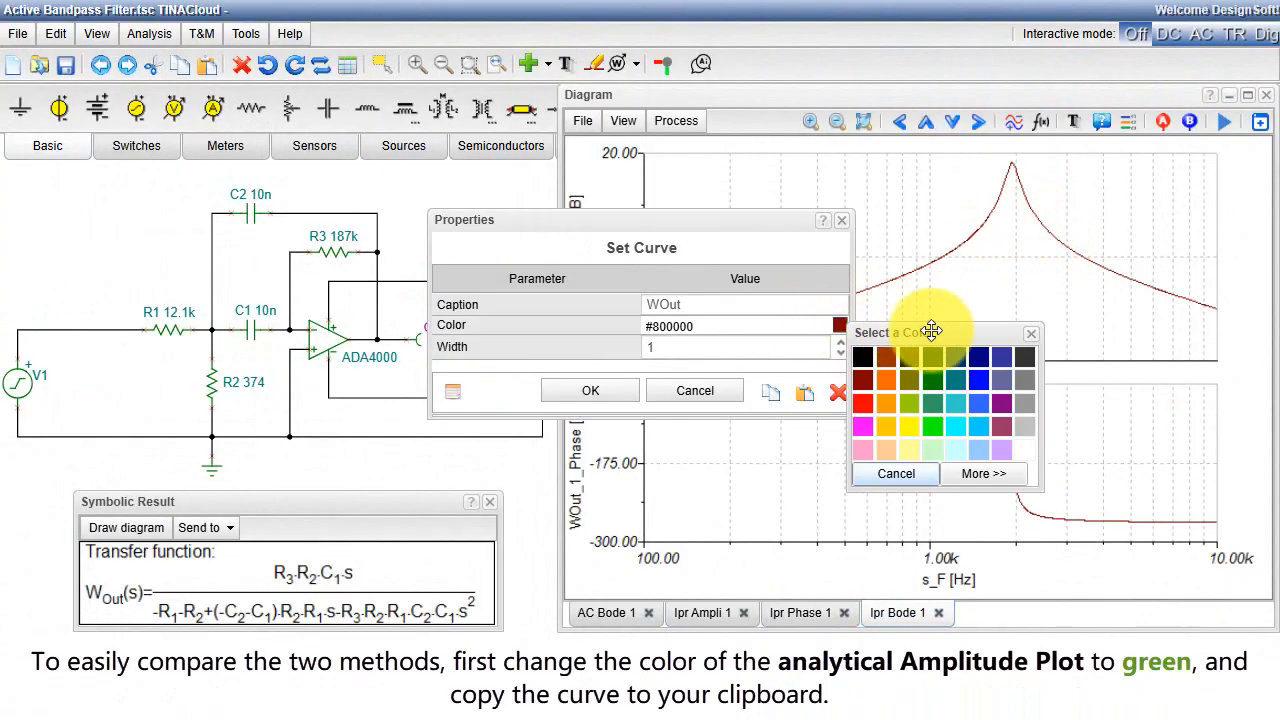
left_click(936, 424)
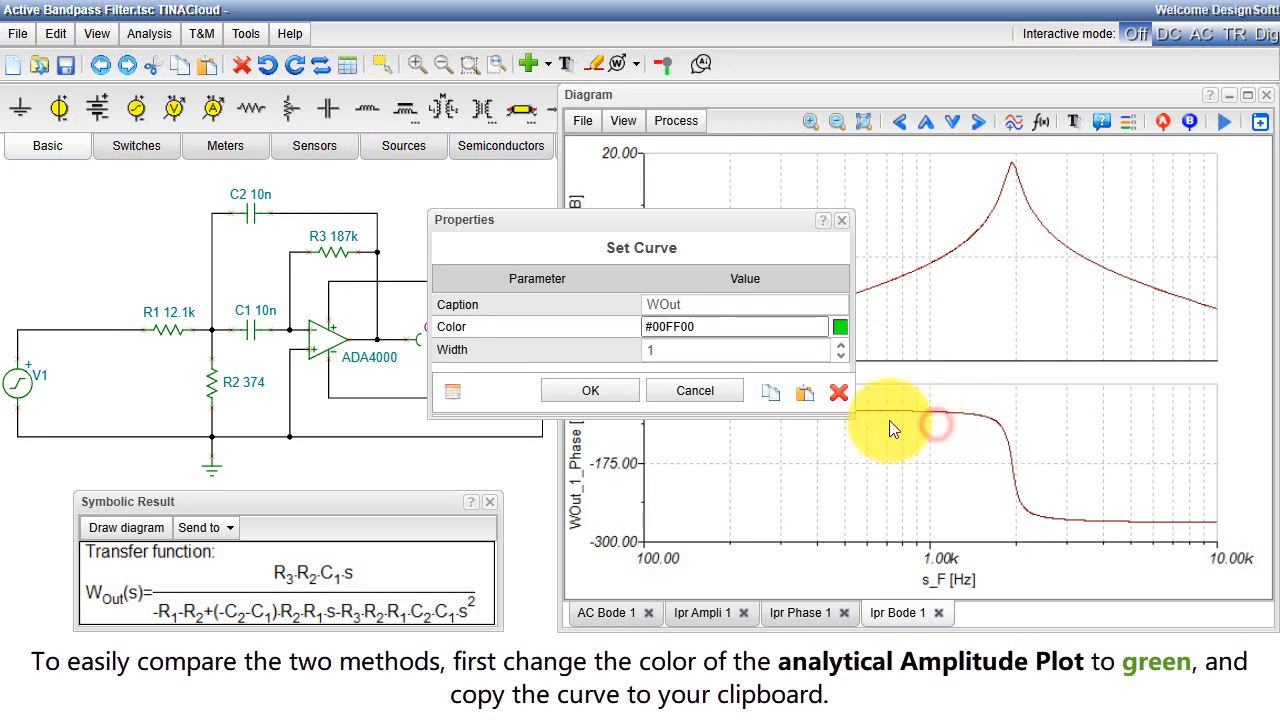
left_click(590, 390)
Step: Copy the green symbolic gain curve and paste it into the gain plot of the AC Bode 1 diagram
left_click(941, 256)
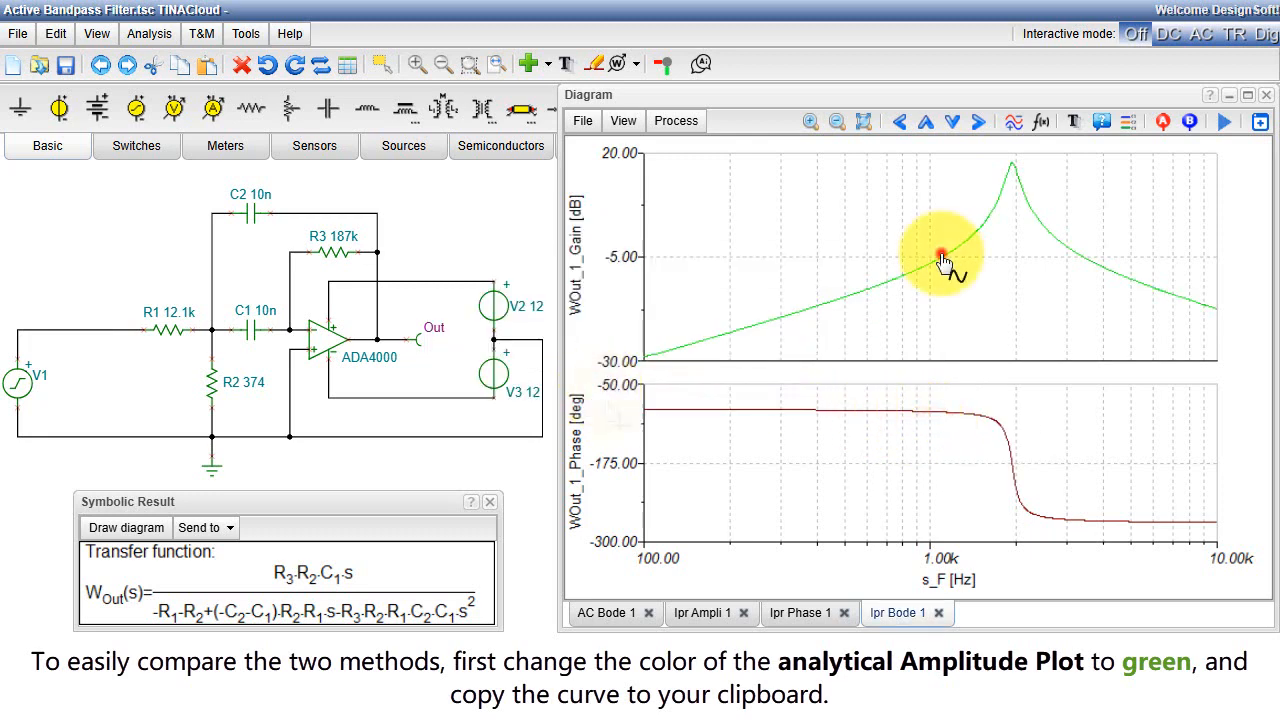
double_click(941, 256)
left_click(766, 393)
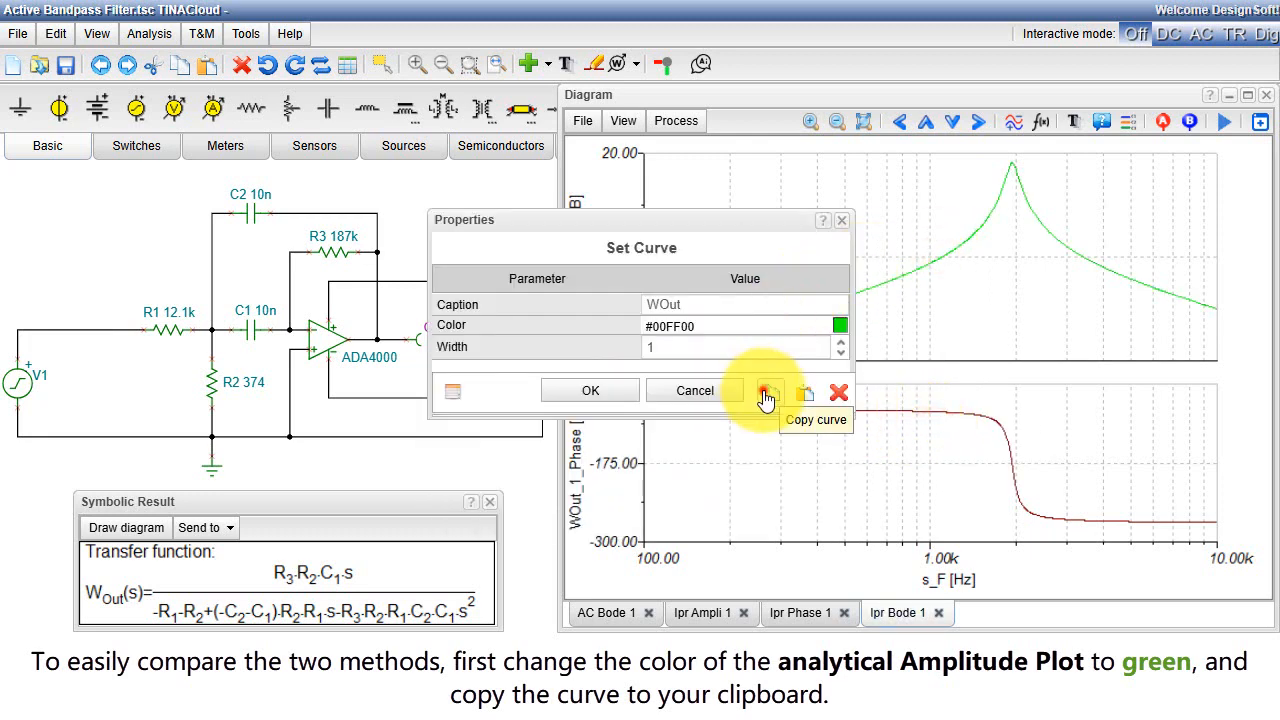
left_click(606, 615)
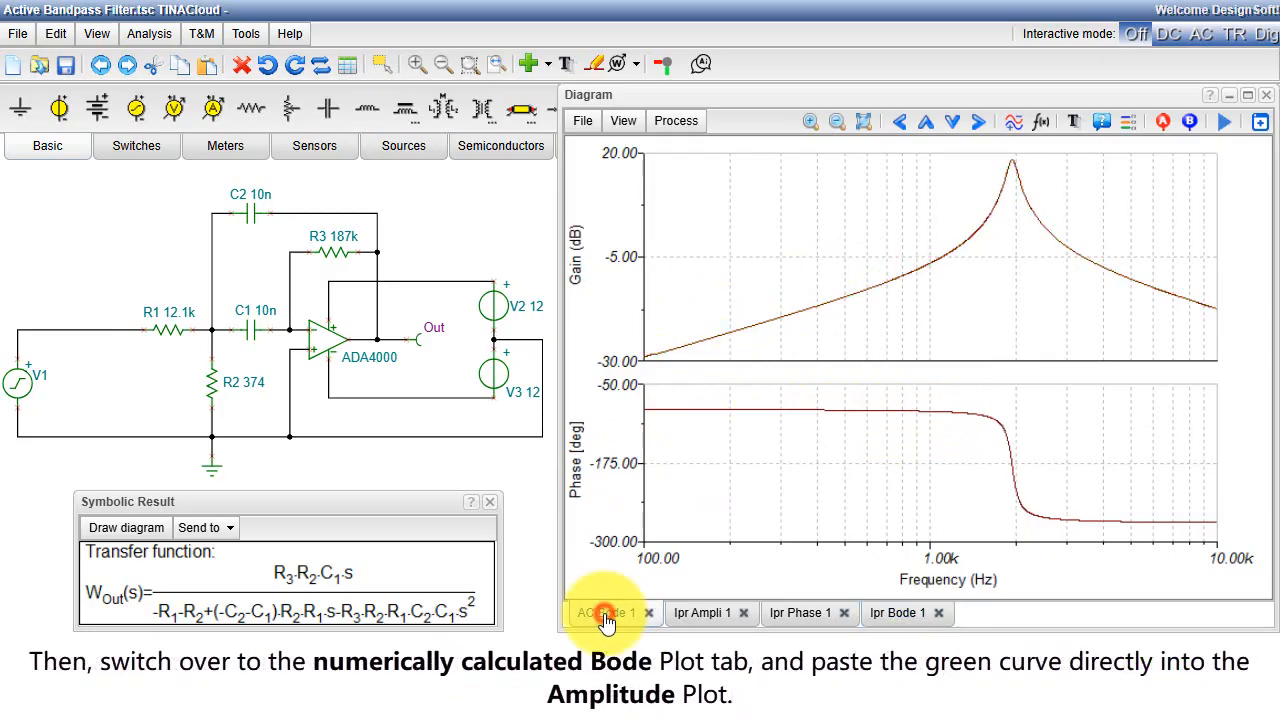
left_click(884, 287)
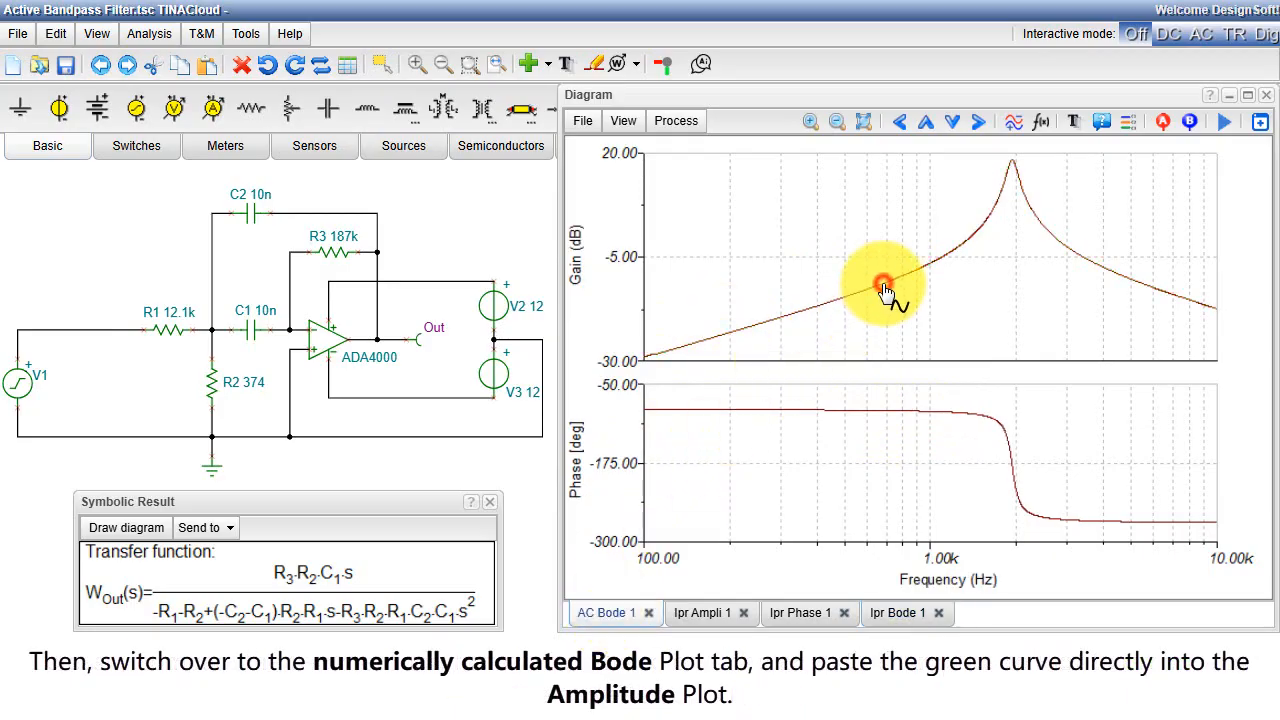
double_click(884, 287)
left_click(802, 393)
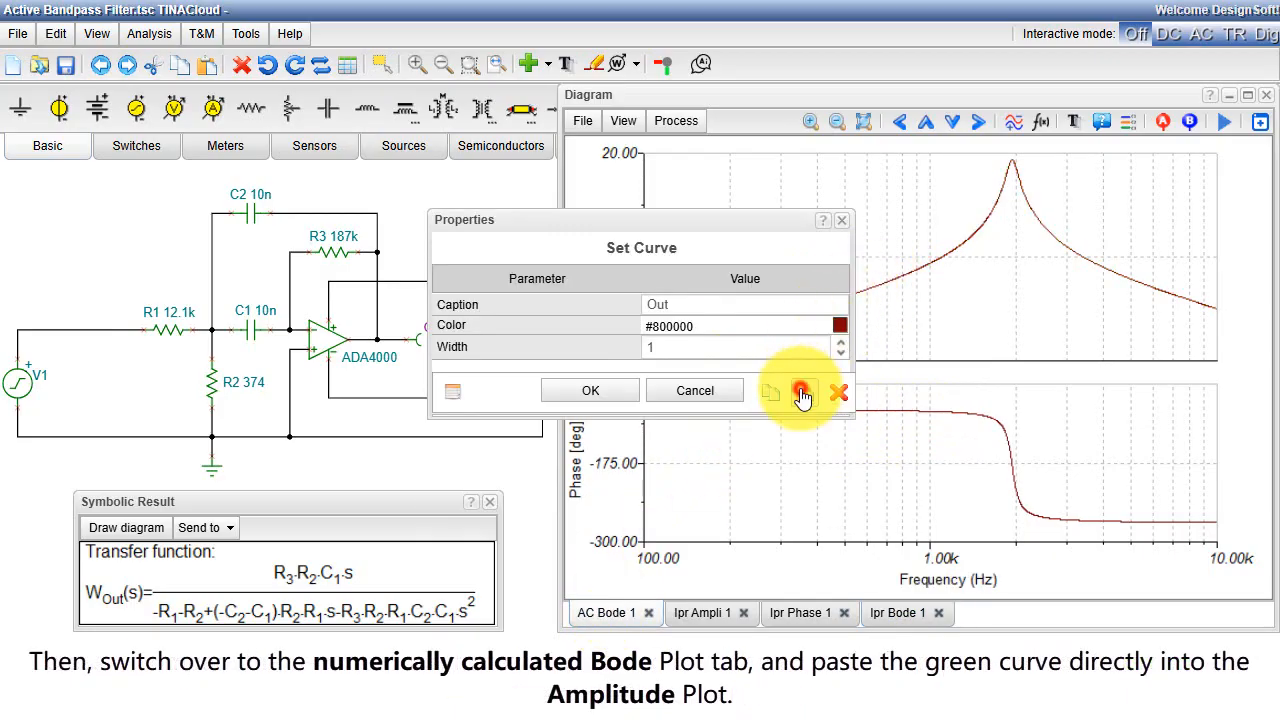
Step: Set the colour of the phase curve in the symbolic Bode plot to green (#00FF00)
left_click(898, 618)
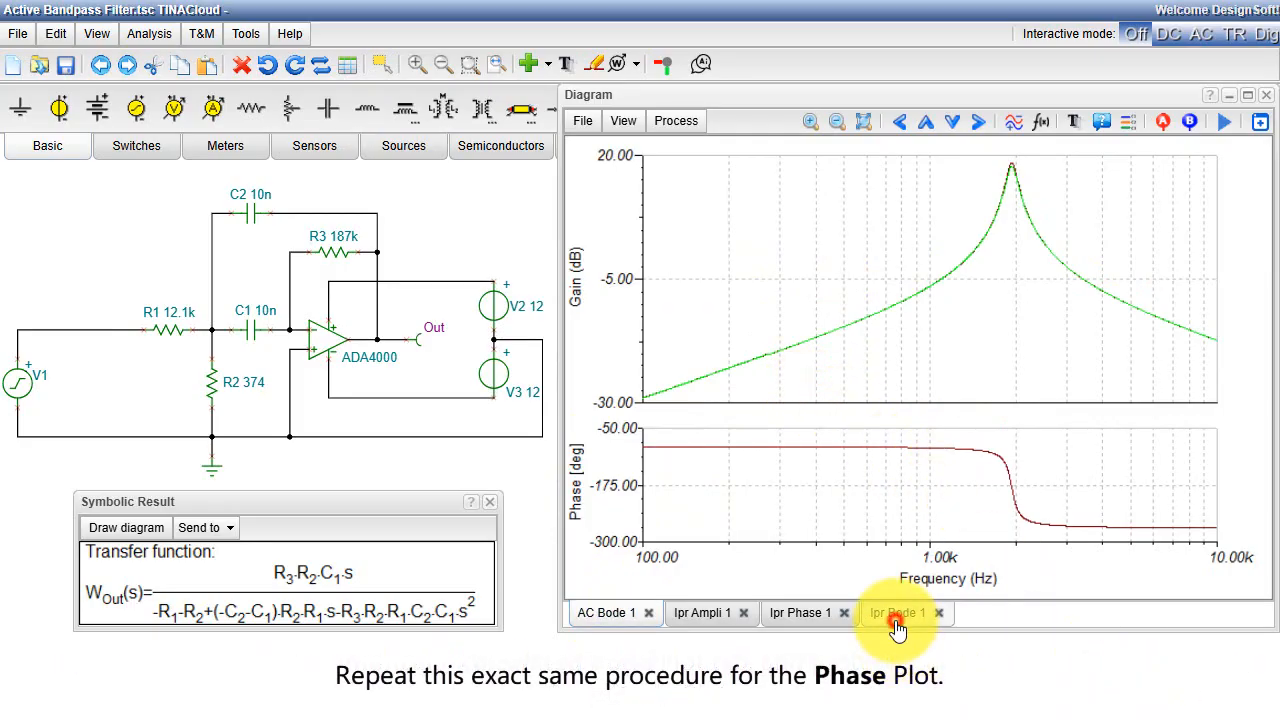
double_click(837, 418)
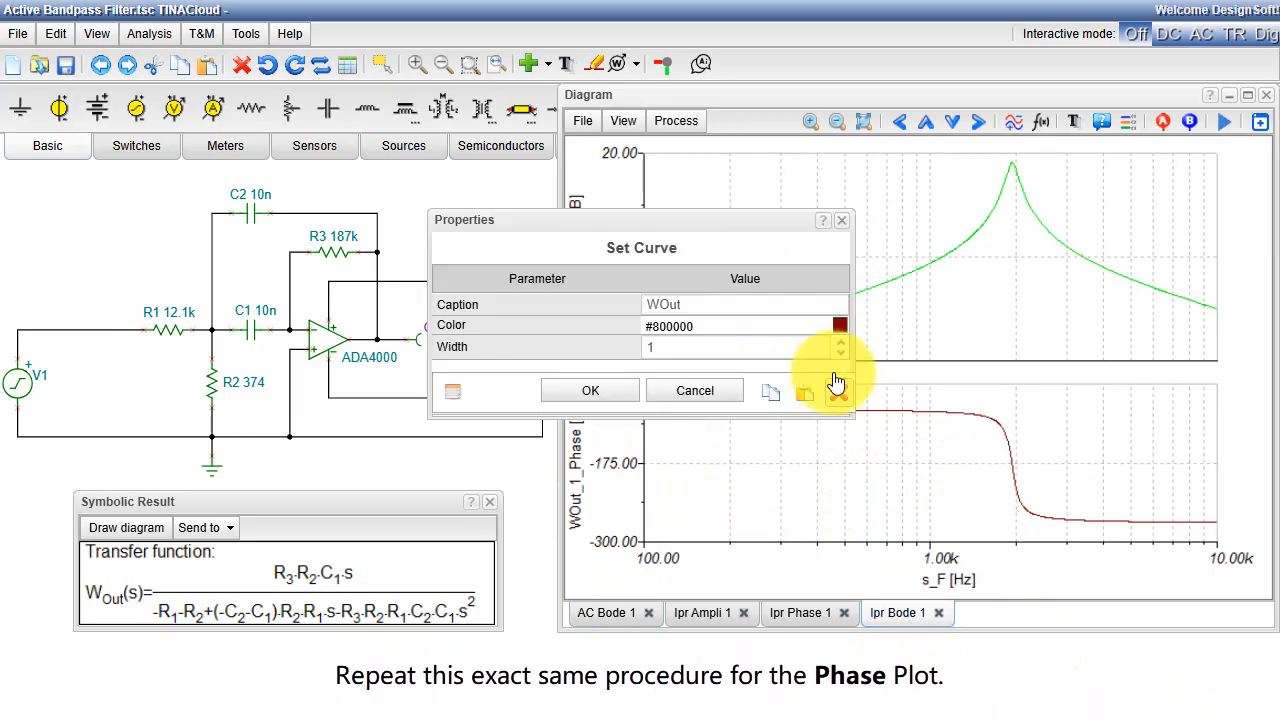
left_click(839, 329)
left_click(901, 422)
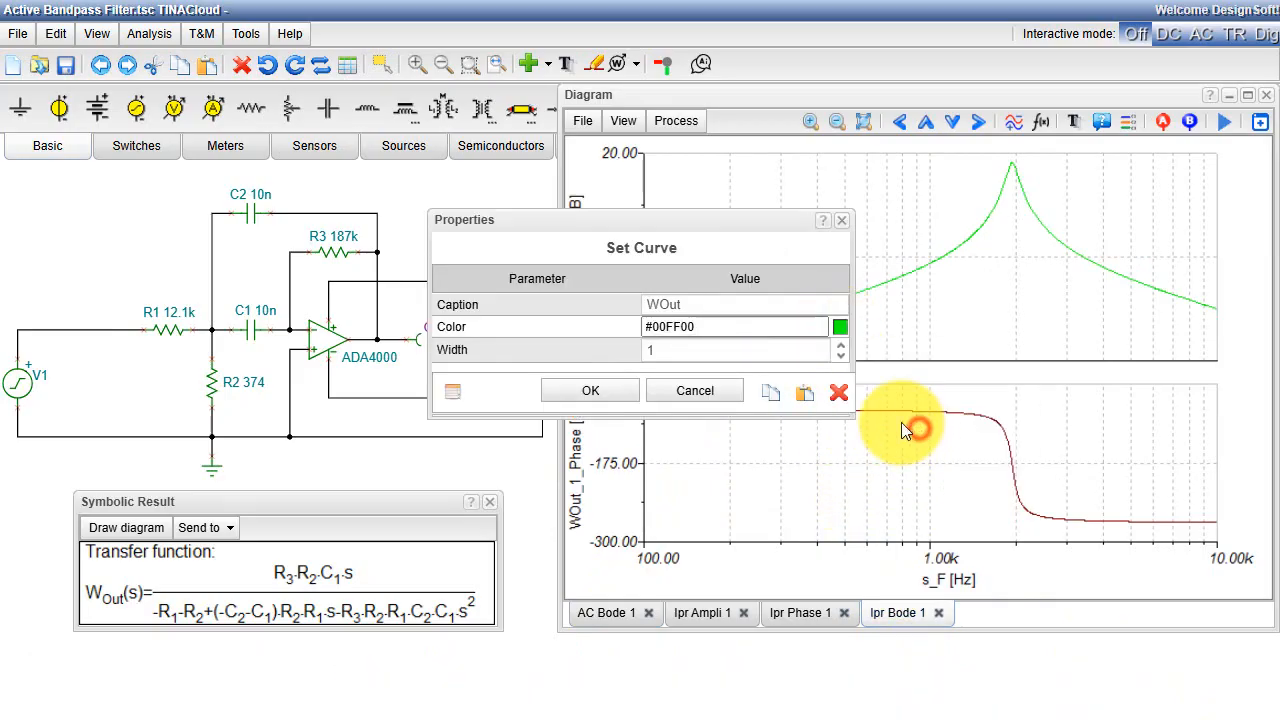
left_click(591, 391)
Step: Copy the green symbolic phase curve and paste it into the phase plot of the AC Bode 1 diagram
double_click(755, 410)
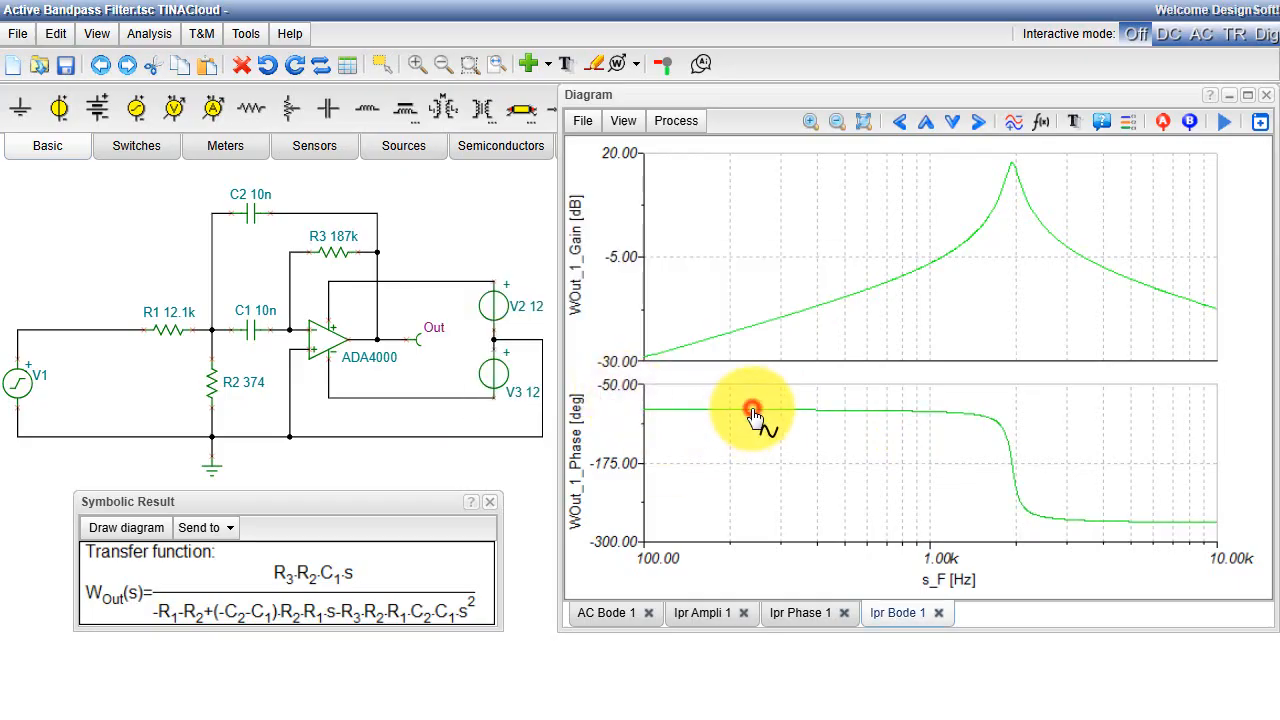
left_click(770, 392)
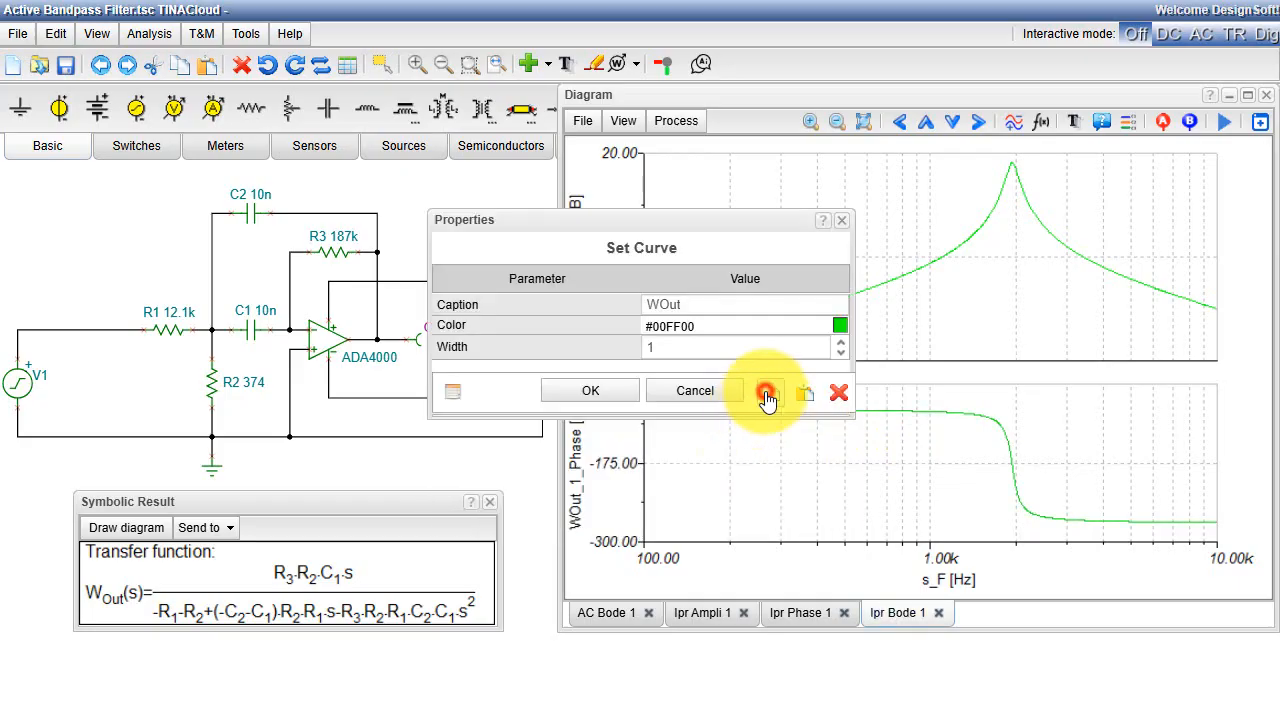
left_click(583, 615)
double_click(710, 450)
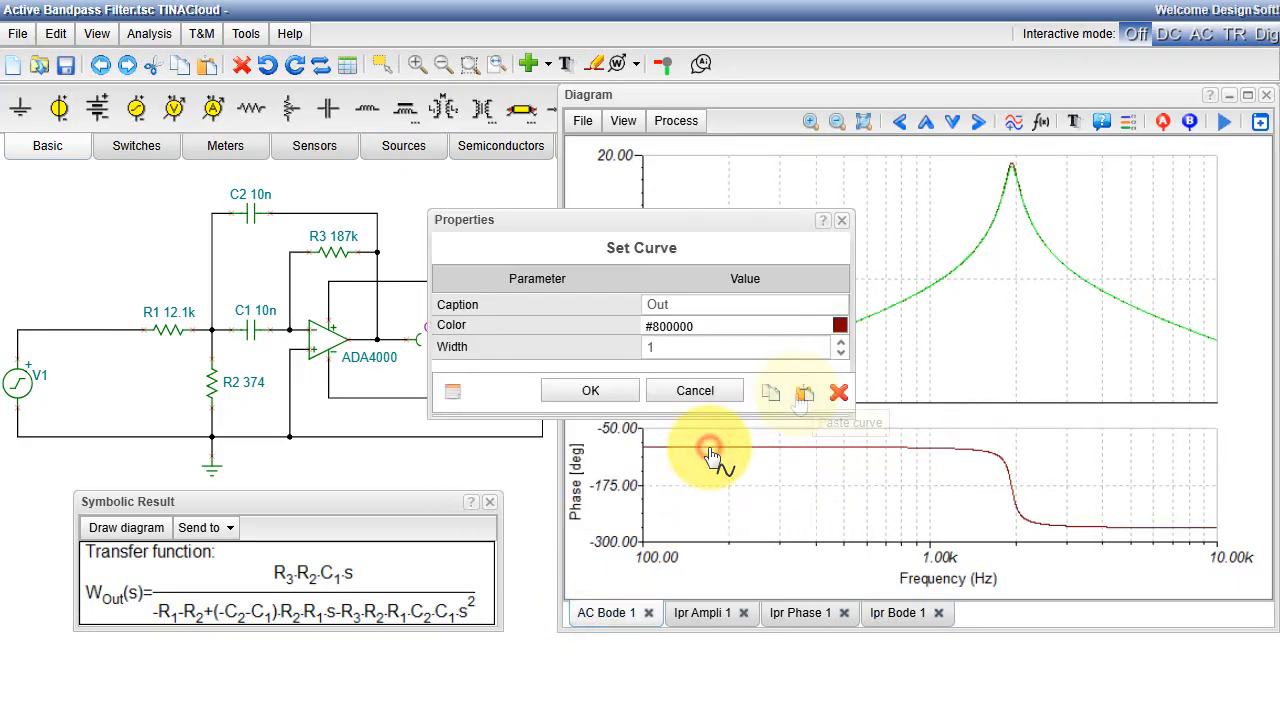
left_click(800, 393)
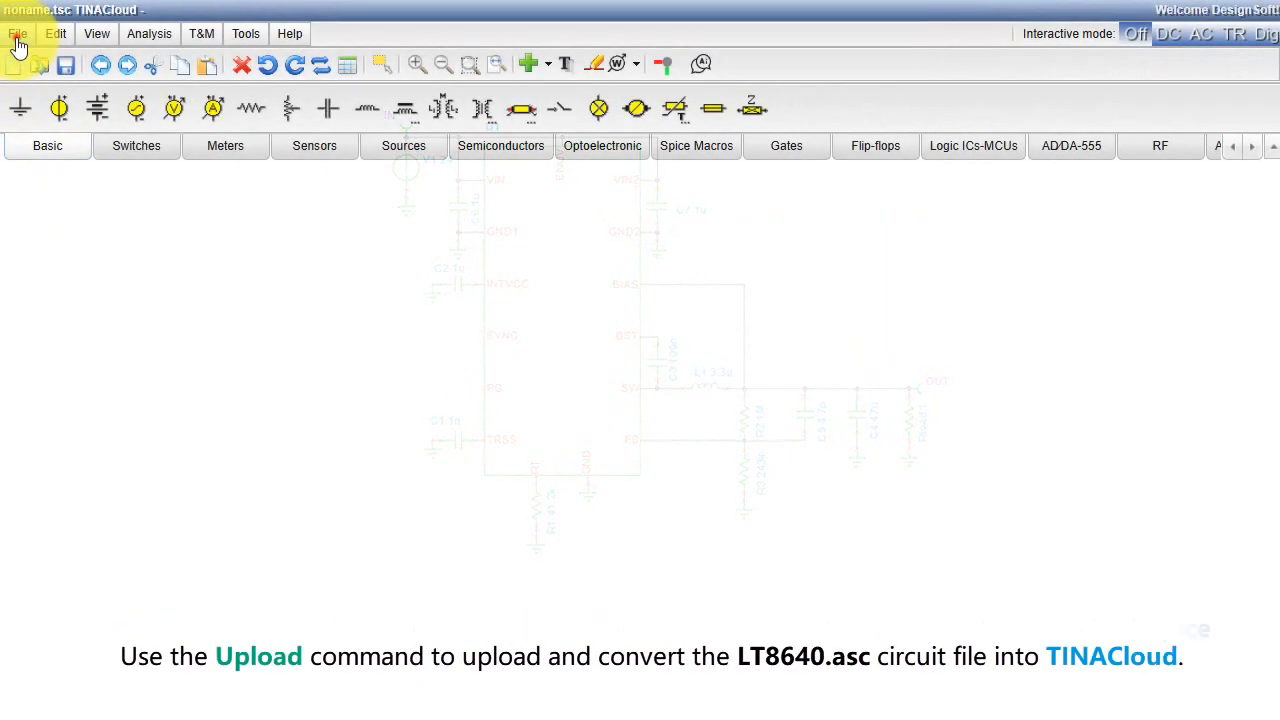
Step: Upload the LT8640.asc circuit from the Downloads folder as an LTSpice file
left_click(17, 33)
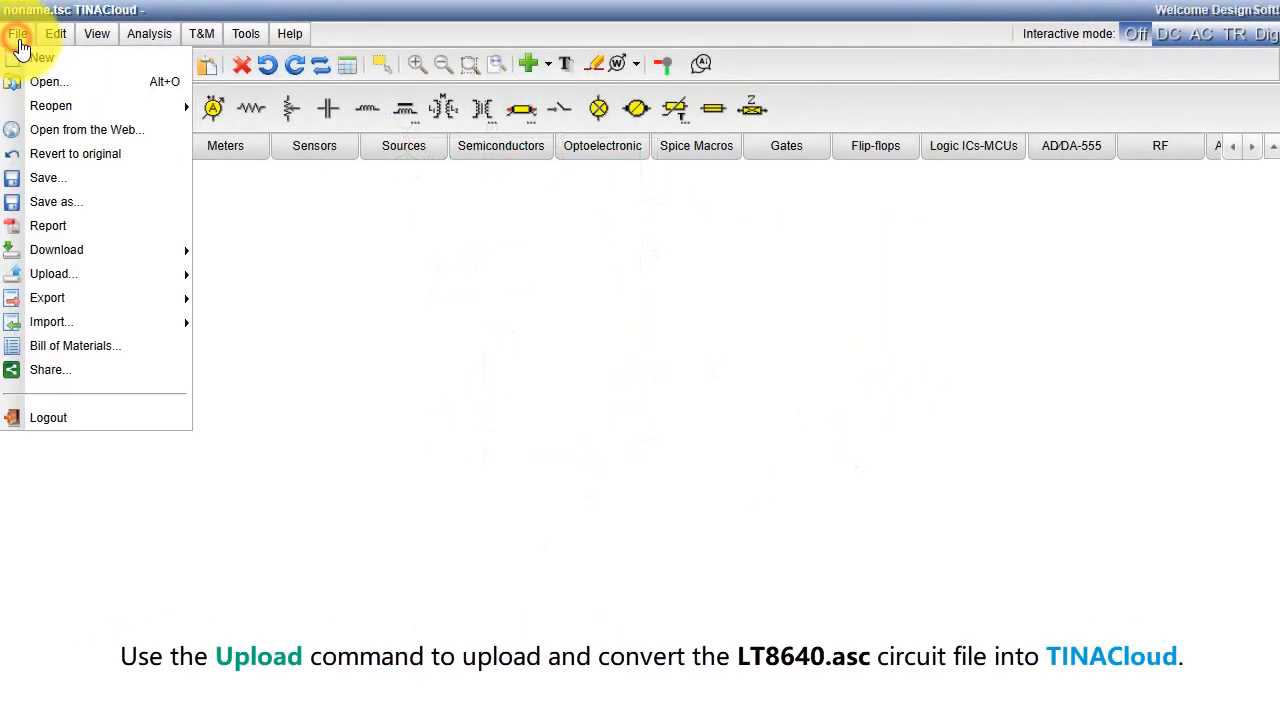
mouse_move(52, 276)
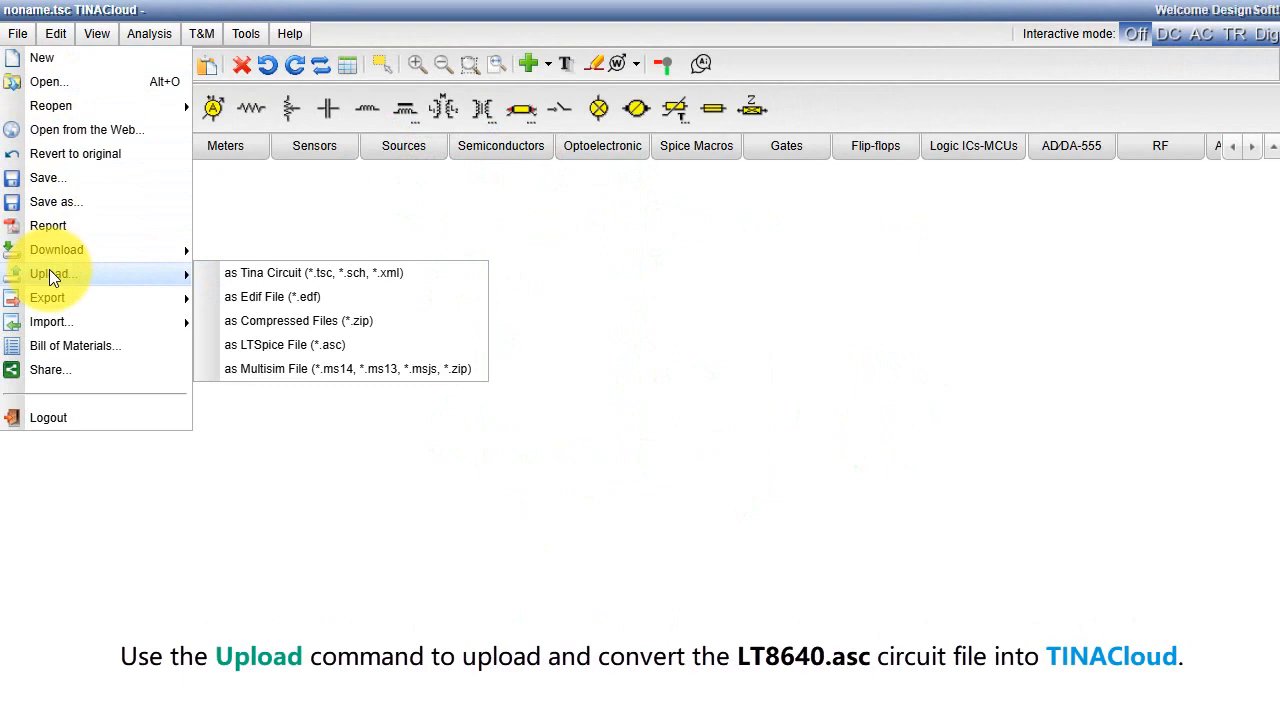
left_click(343, 346)
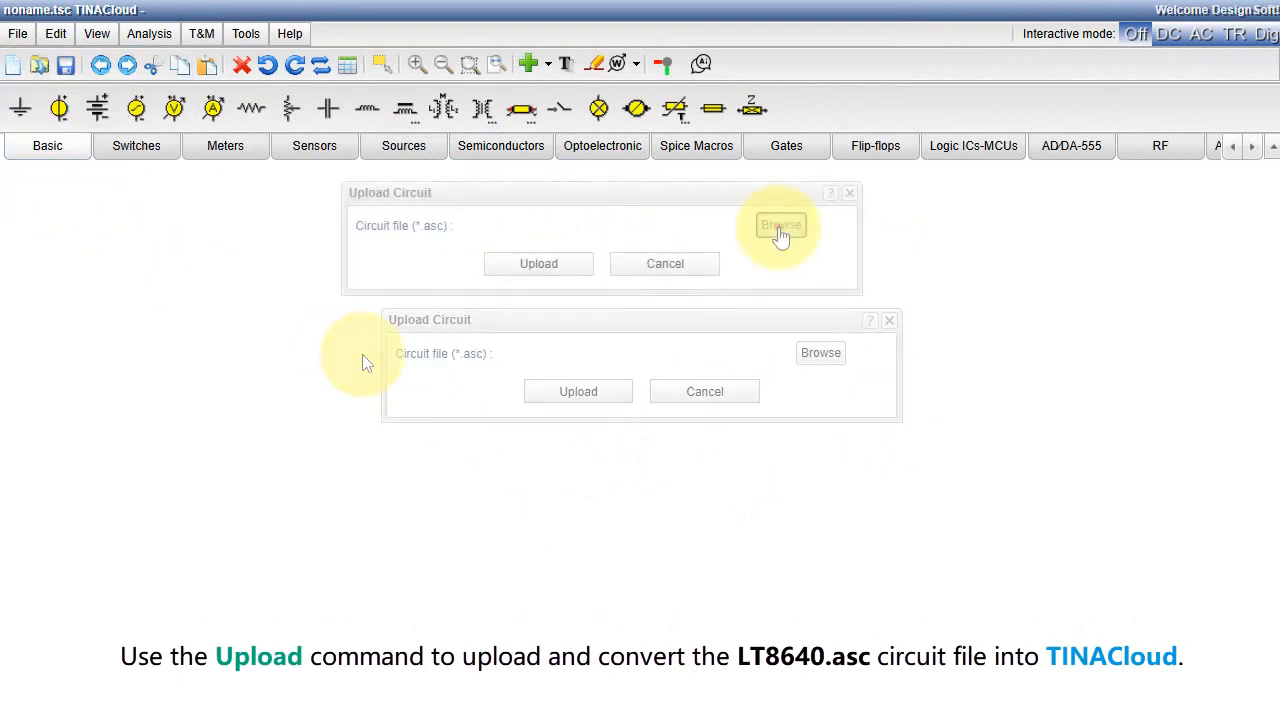
left_click(779, 227)
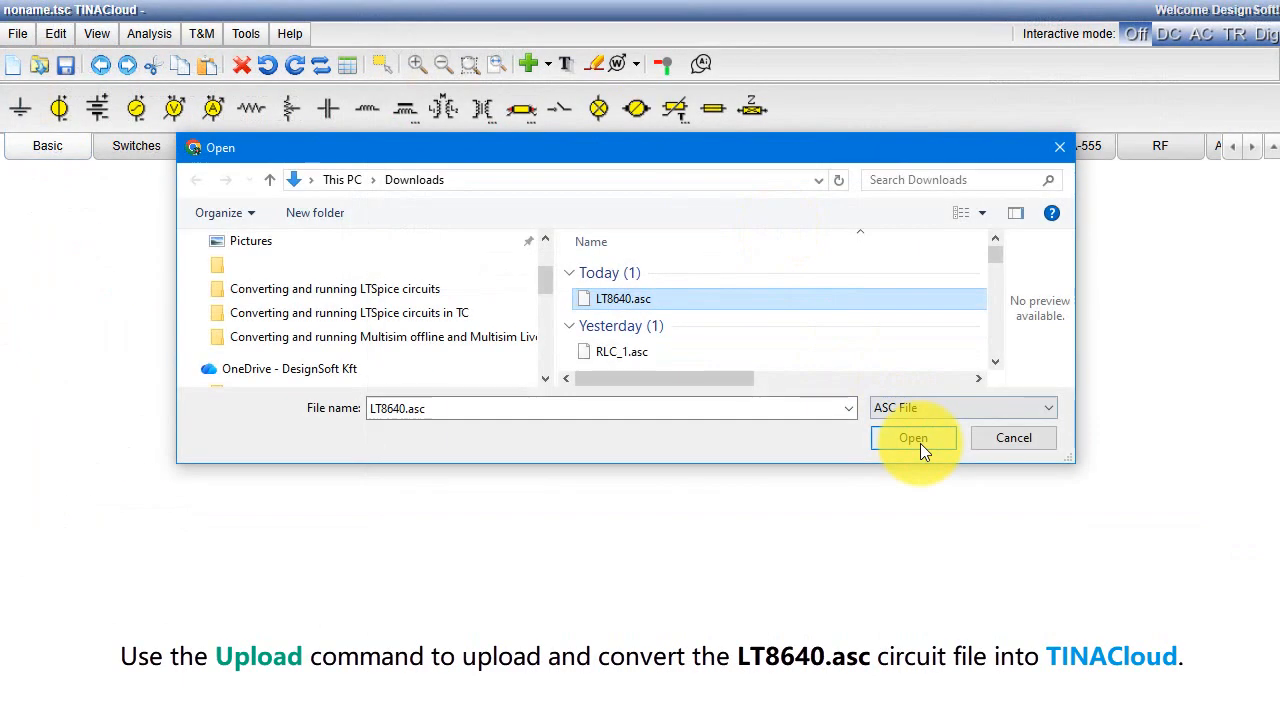
left_click(920, 443)
left_click(549, 264)
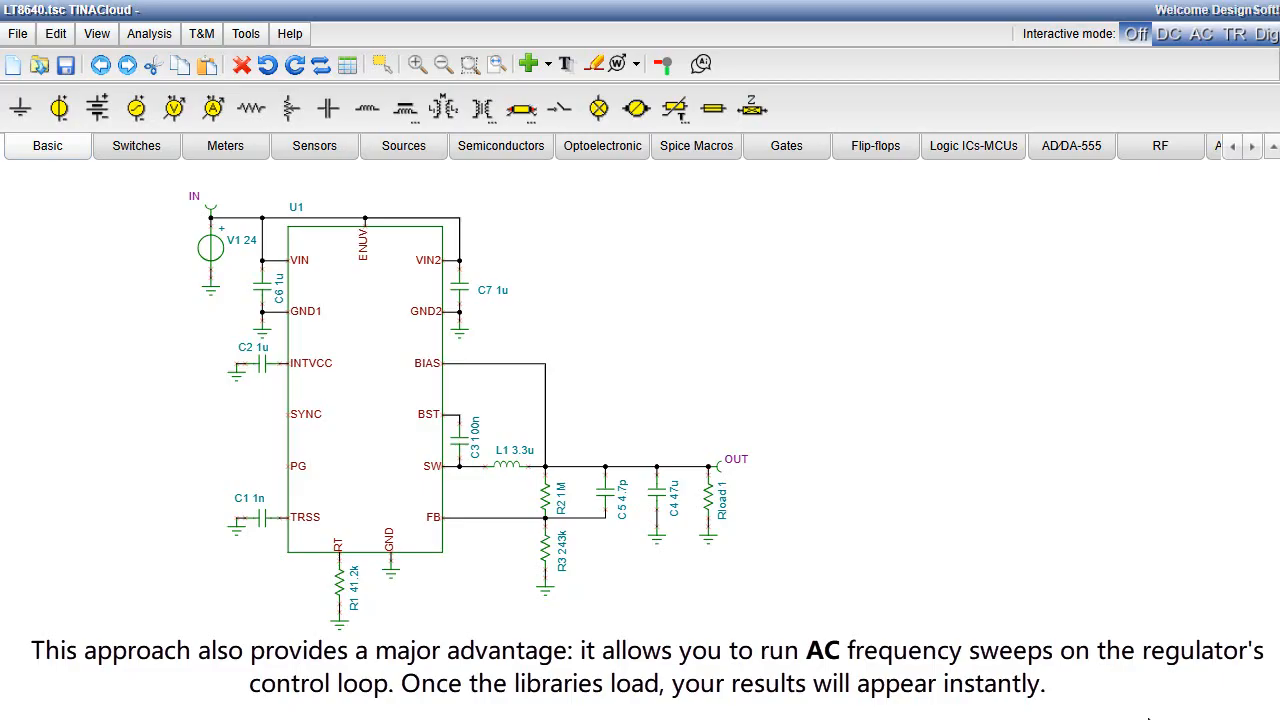
Step: Run a transient analysis of the LT8640 circuit from 0 to 2m with zero initial values
left_click(158, 40)
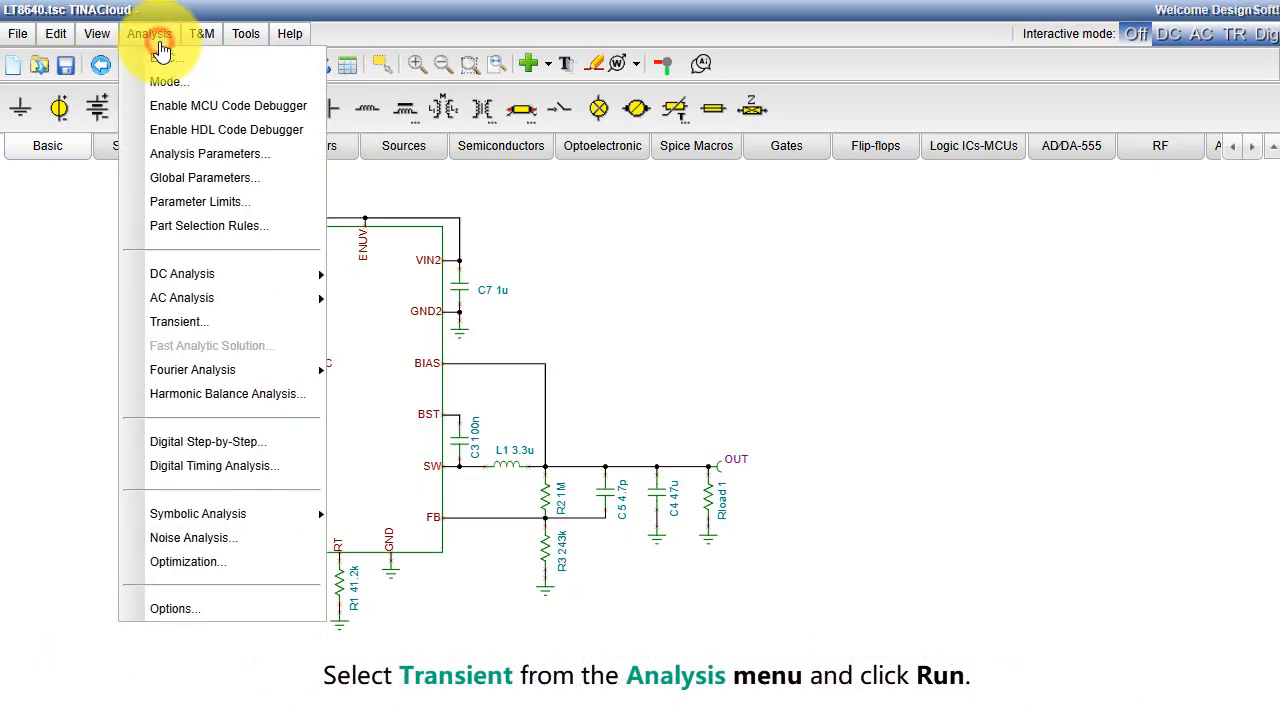
left_click(199, 321)
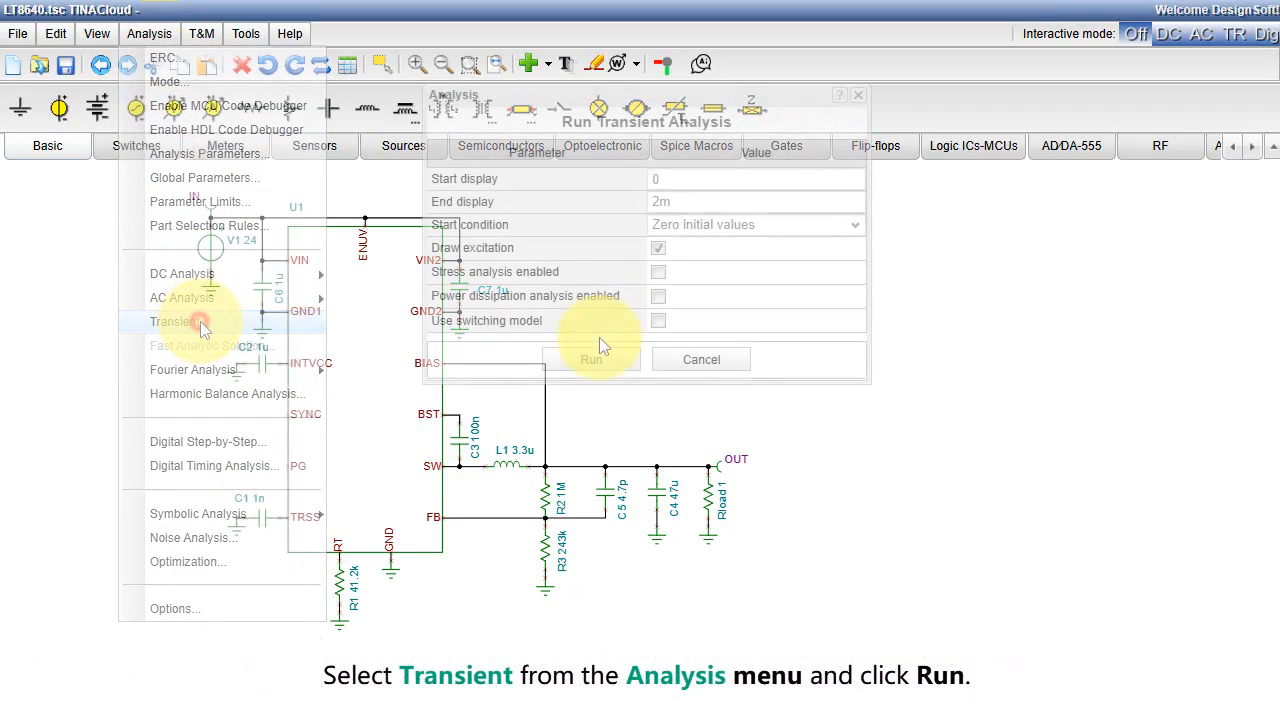
left_click(592, 357)
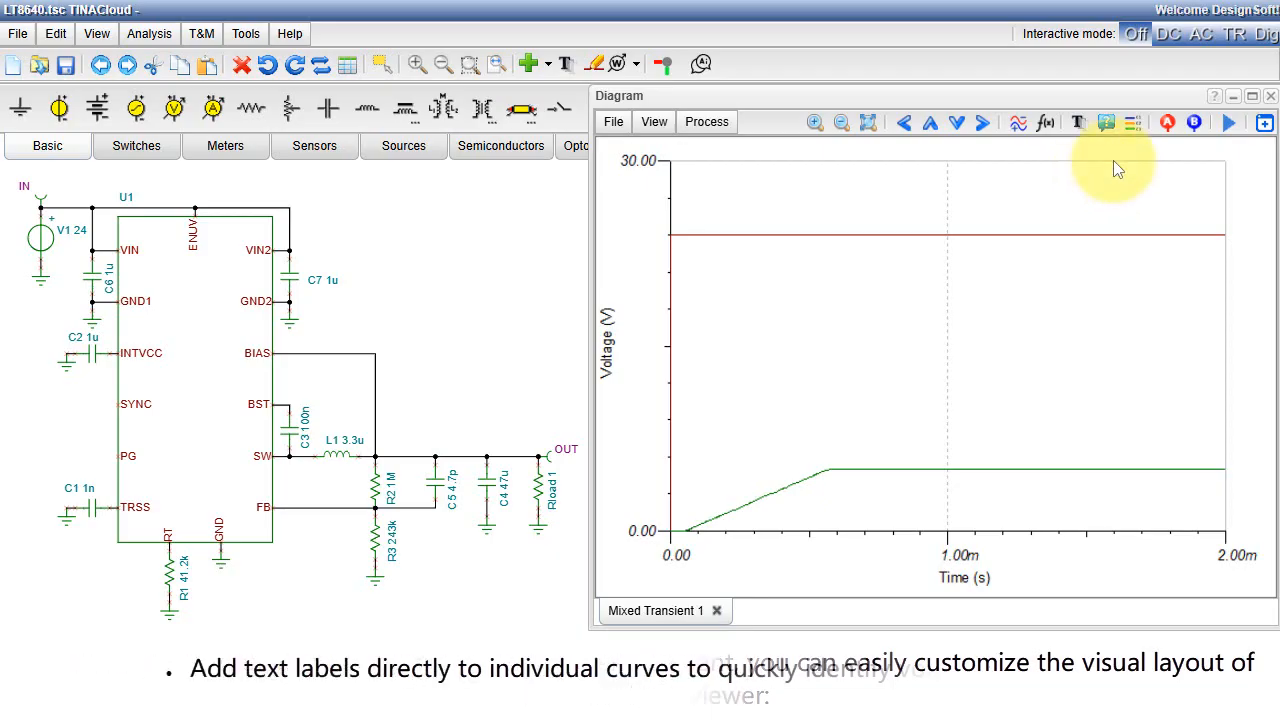
Step: Label the IN and OUT curves of the transient diagram, placing each label above its curve, and separate the curves into stacked plots
left_click(1103, 128)
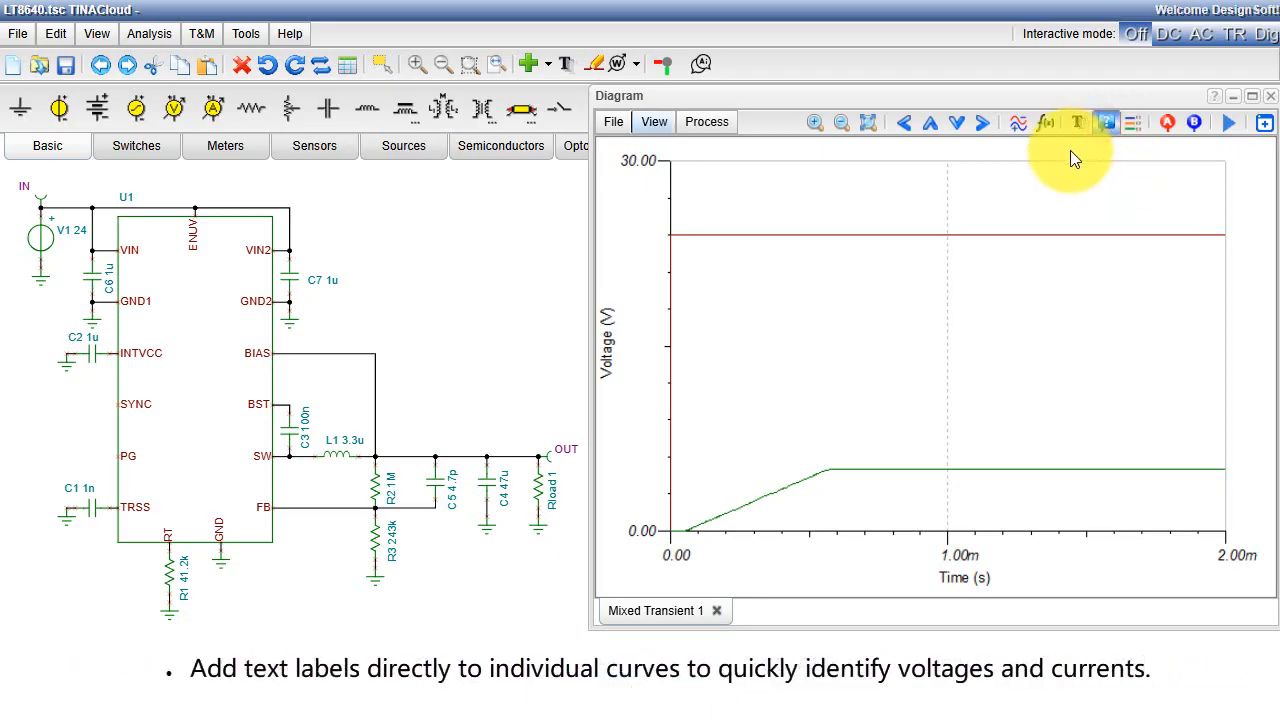
left_click(959, 233)
left_click_drag(1000, 229, 1025, 195)
left_click(990, 467)
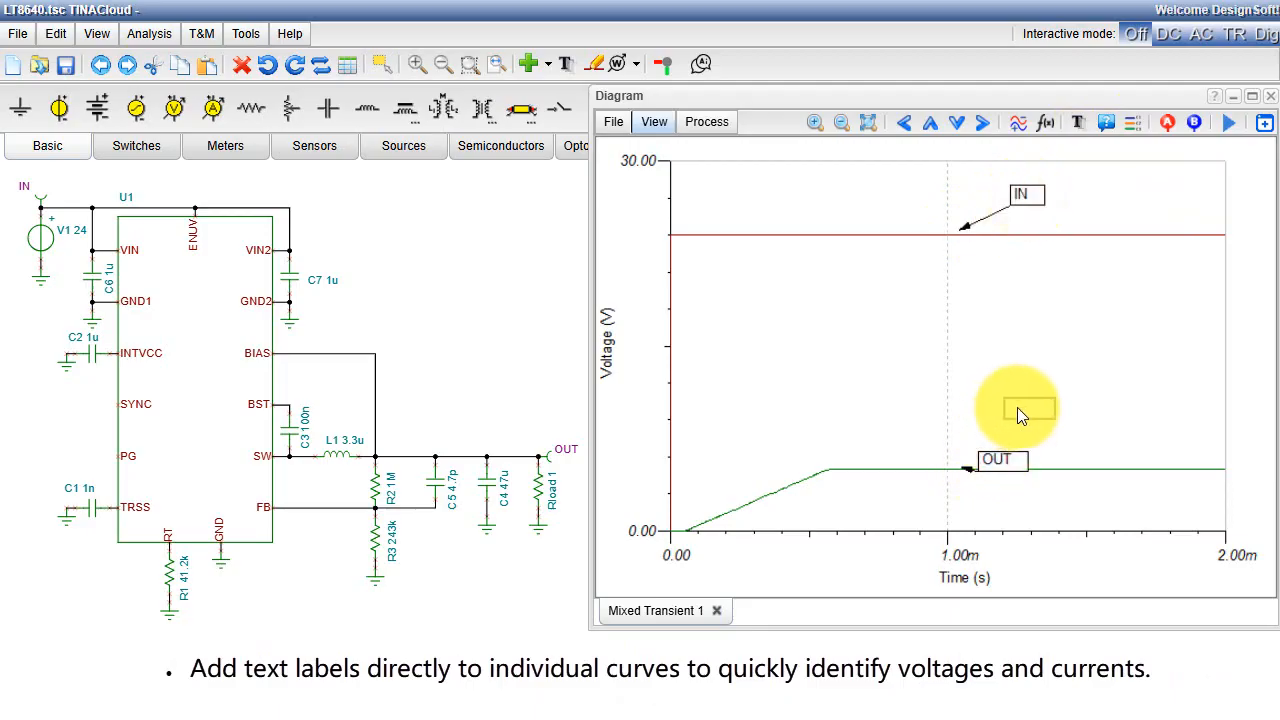
left_click_drag(995, 460, 1048, 441)
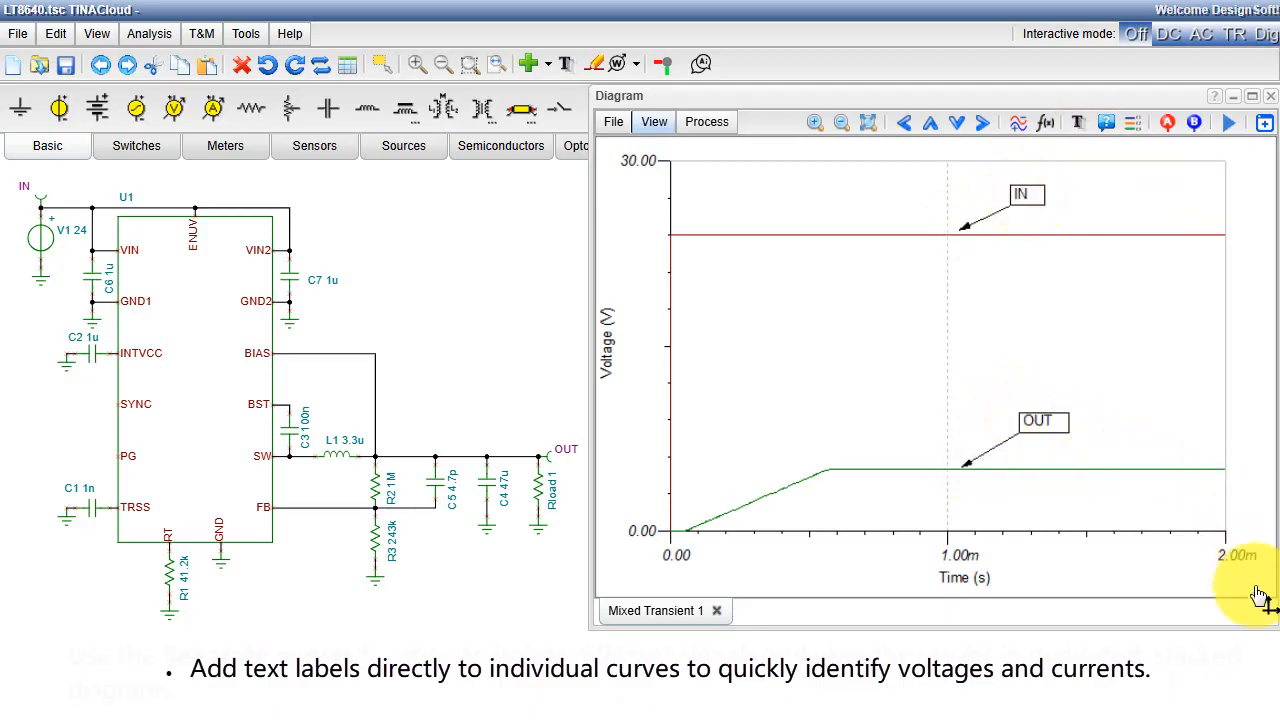
left_click(656, 126)
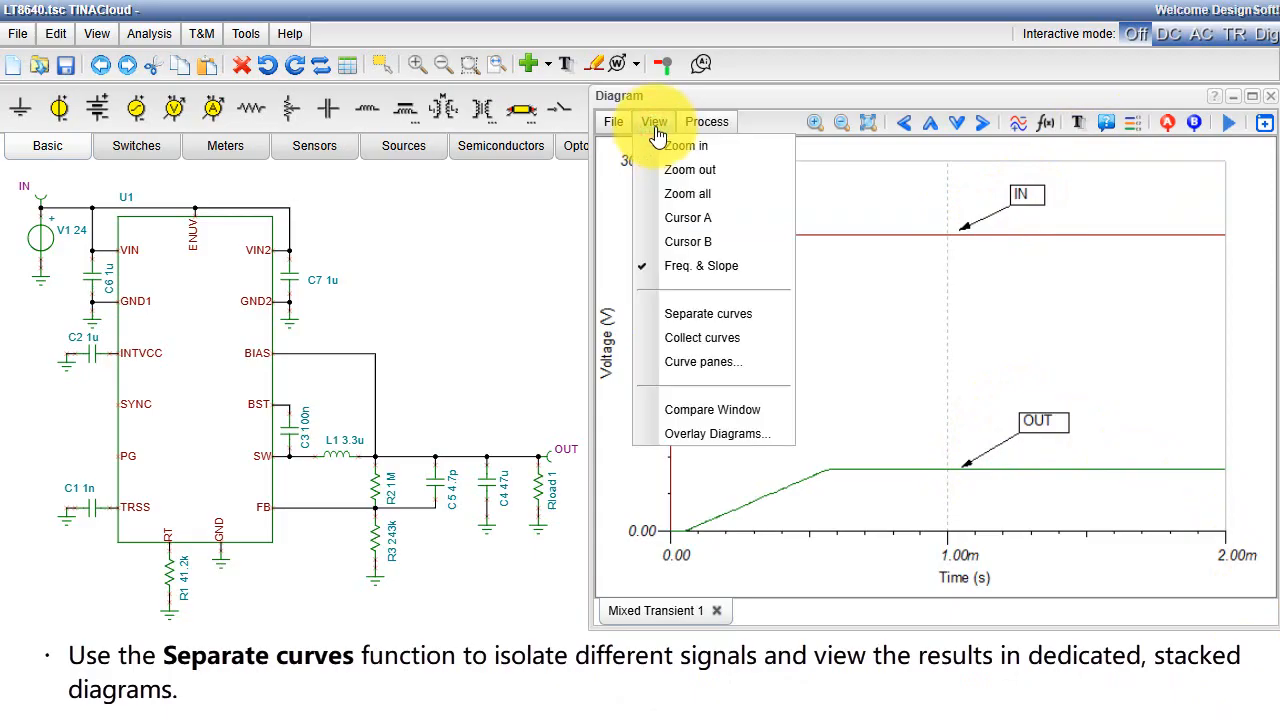
left_click(737, 316)
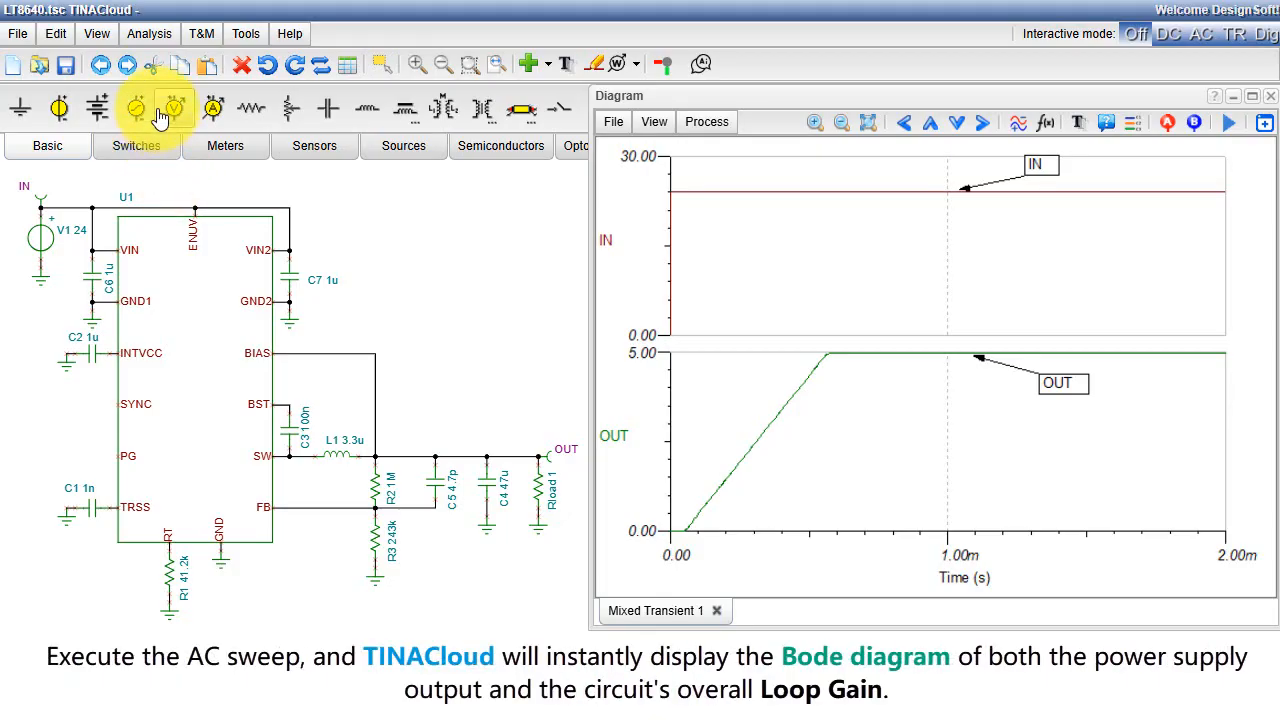
Step: Run the AC Transfer Characteristic analysis on the LT8640 circuit
left_click(149, 33)
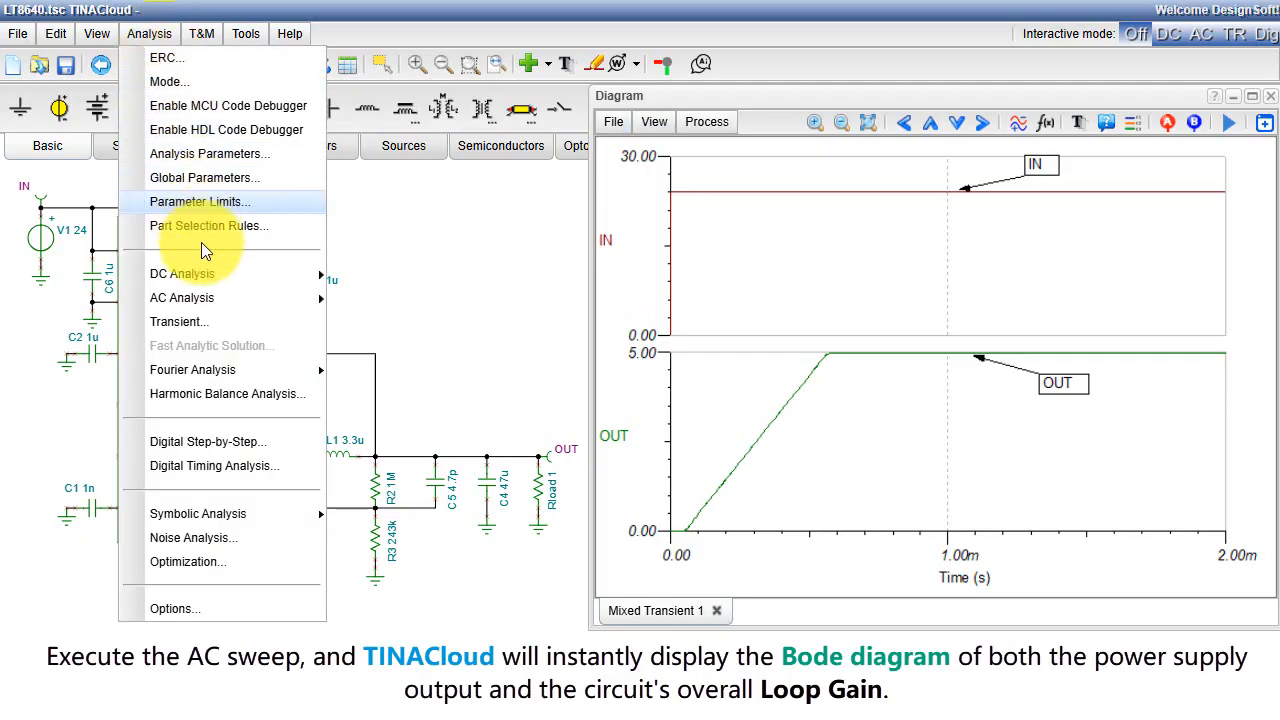
mouse_move(209, 298)
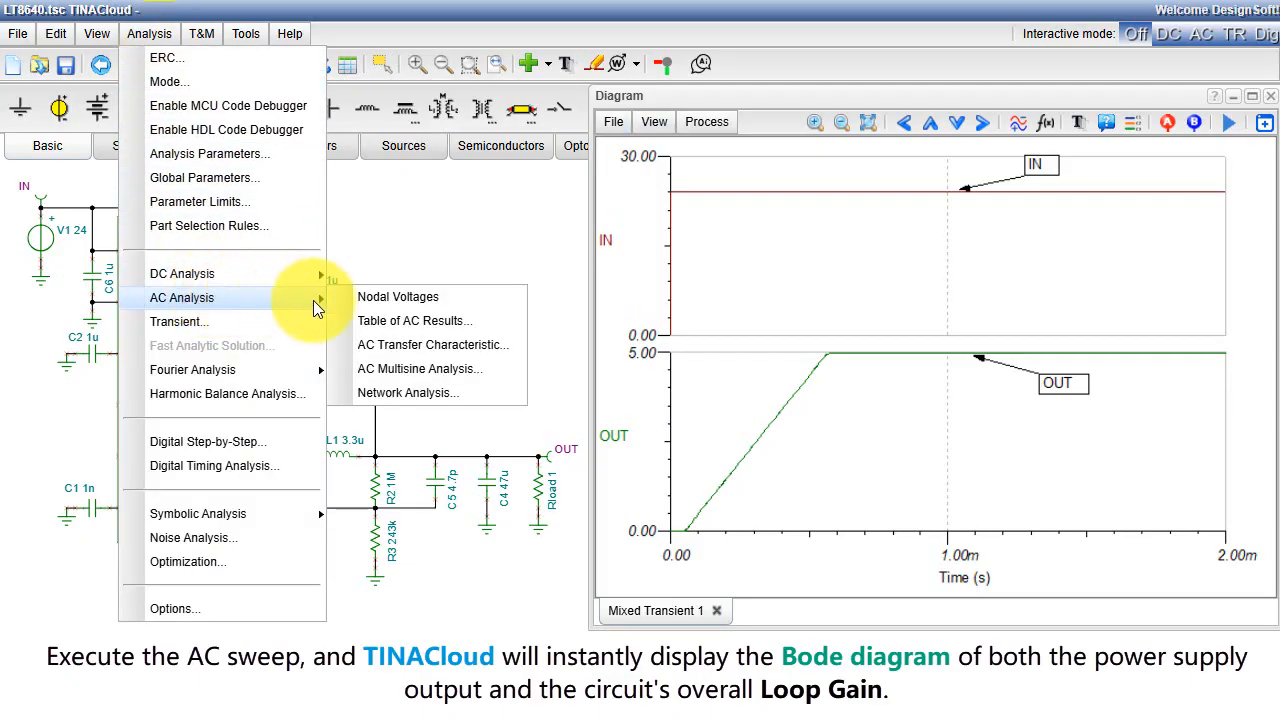
left_click(445, 345)
left_click(521, 342)
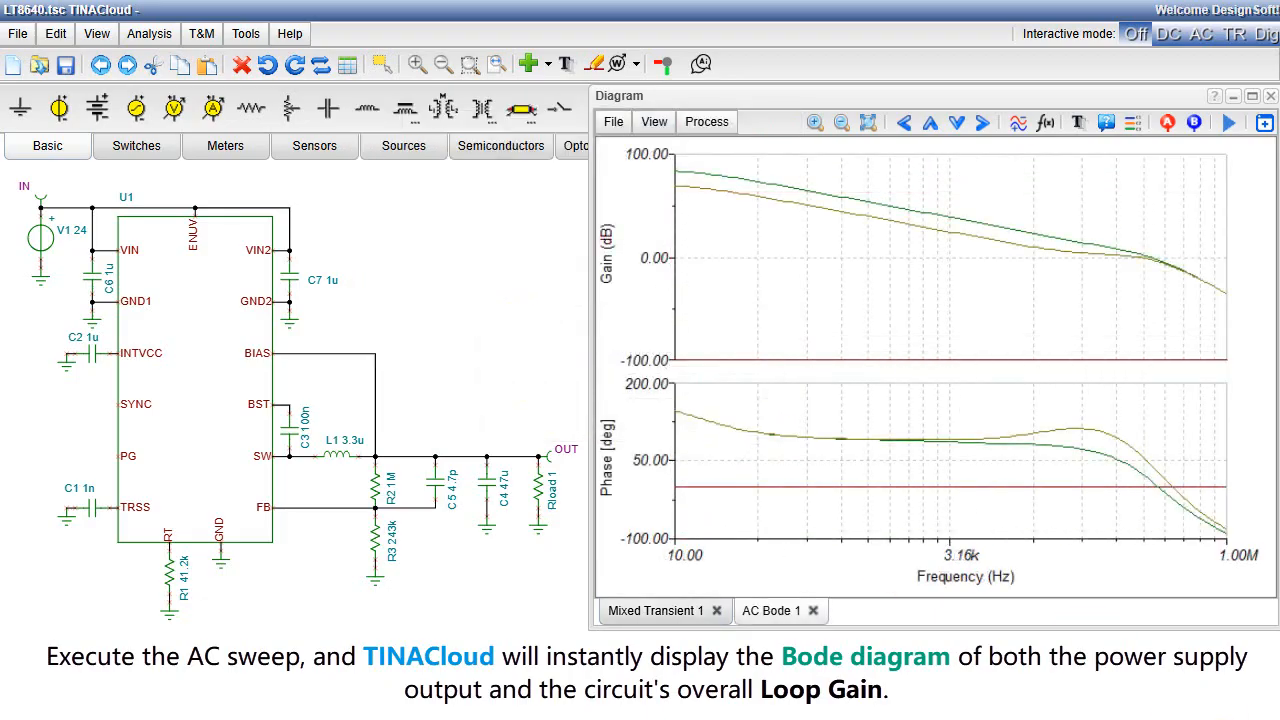
Step: Label the gain curves in the AC Bode plot, with OUT above the green curve and Loop Gain below the olive one
left_click(1104, 122)
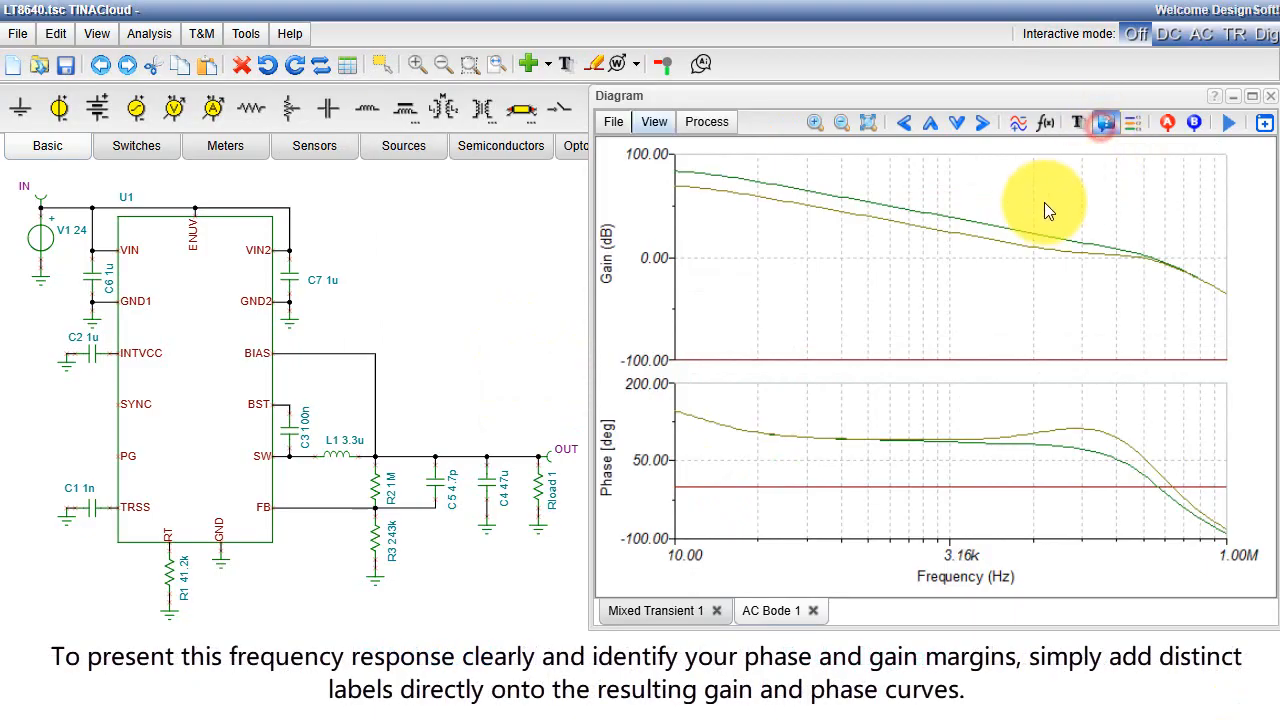
left_click(1020, 229)
left_click_drag(1050, 217, 1064, 182)
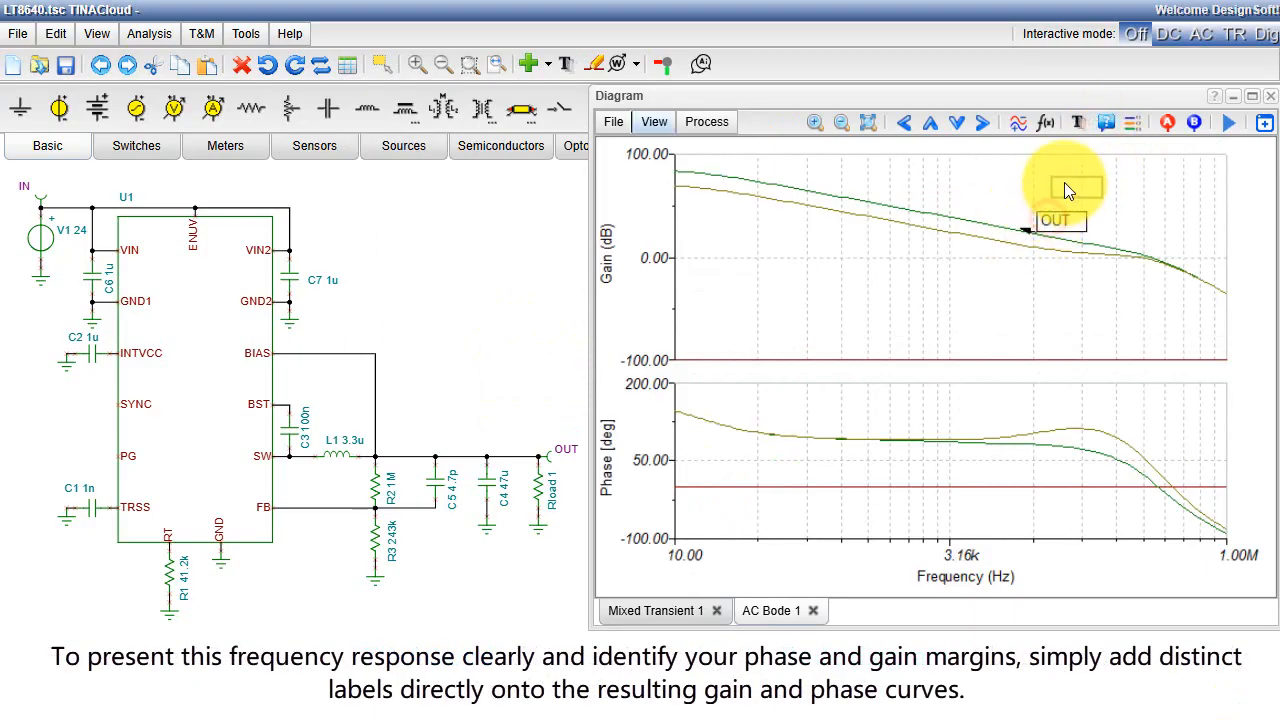
left_click_drag(1064, 182, 1074, 181)
left_click_drag(1070, 246, 1098, 306)
left_click_drag(1098, 306, 1112, 314)
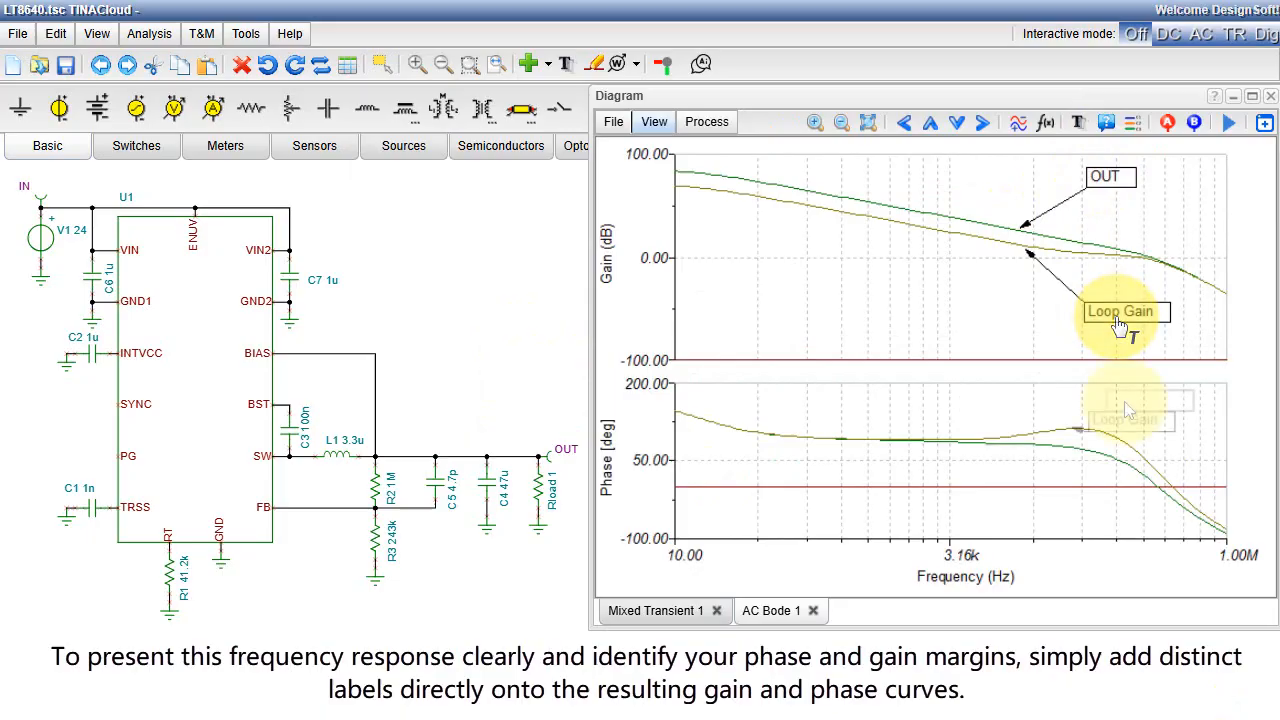
Step: Label the phase curves in the AC Bode plot, with Loop Gain above the olive curve and OUT below the green one
mouse_move(1132, 412)
left_mouse_down()
mouse_move(1124, 402)
mouse_move(1134, 410)
left_mouse_up()
left_click(1105, 126)
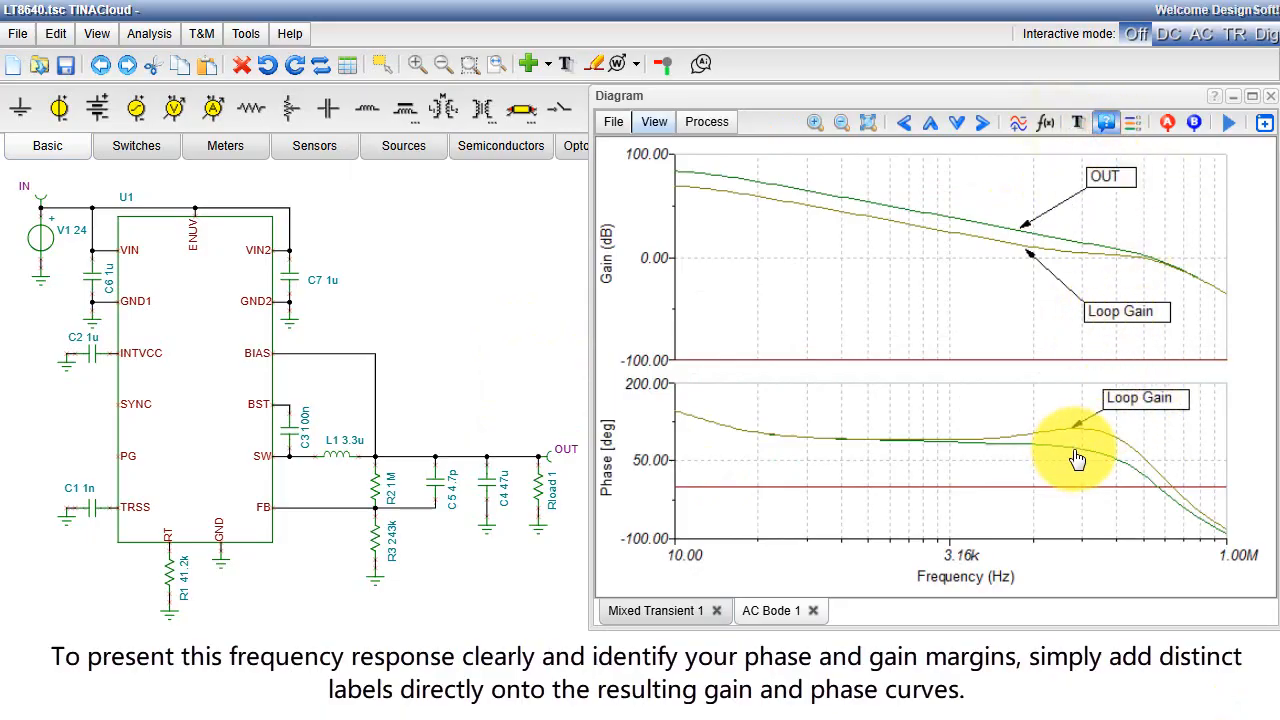
left_click(1077, 451)
left_click_drag(1110, 447, 1122, 502)
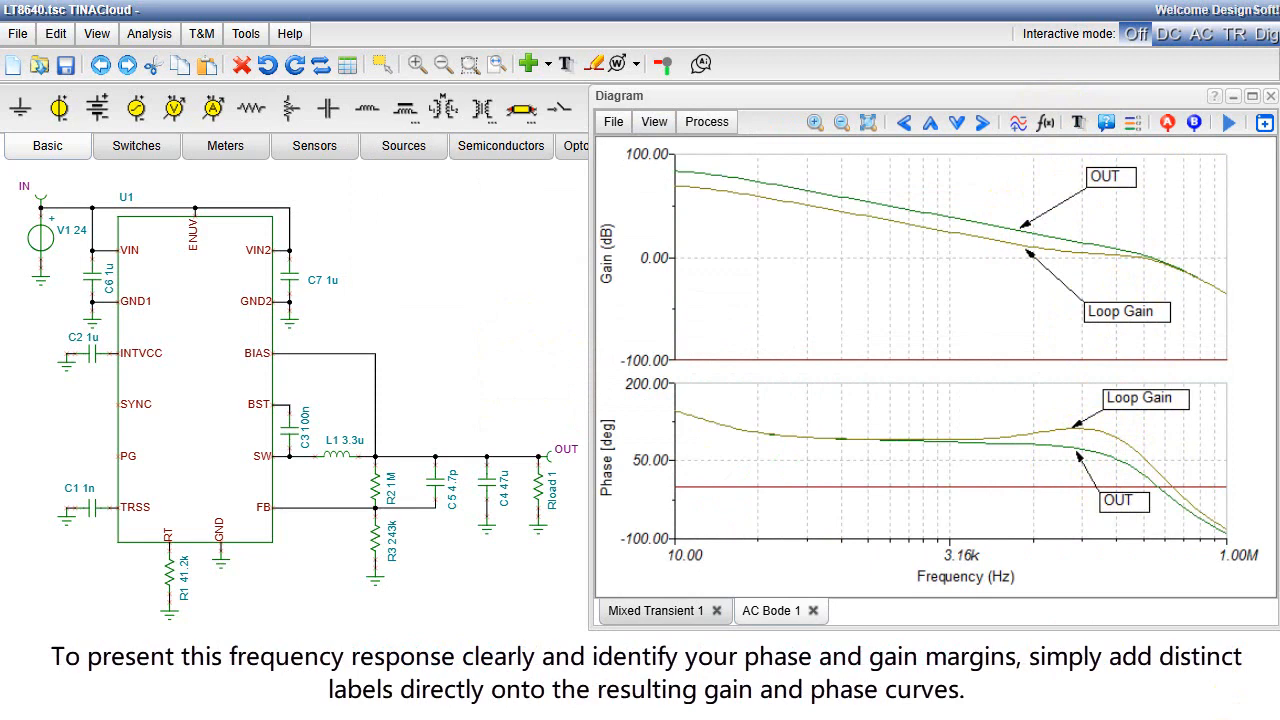